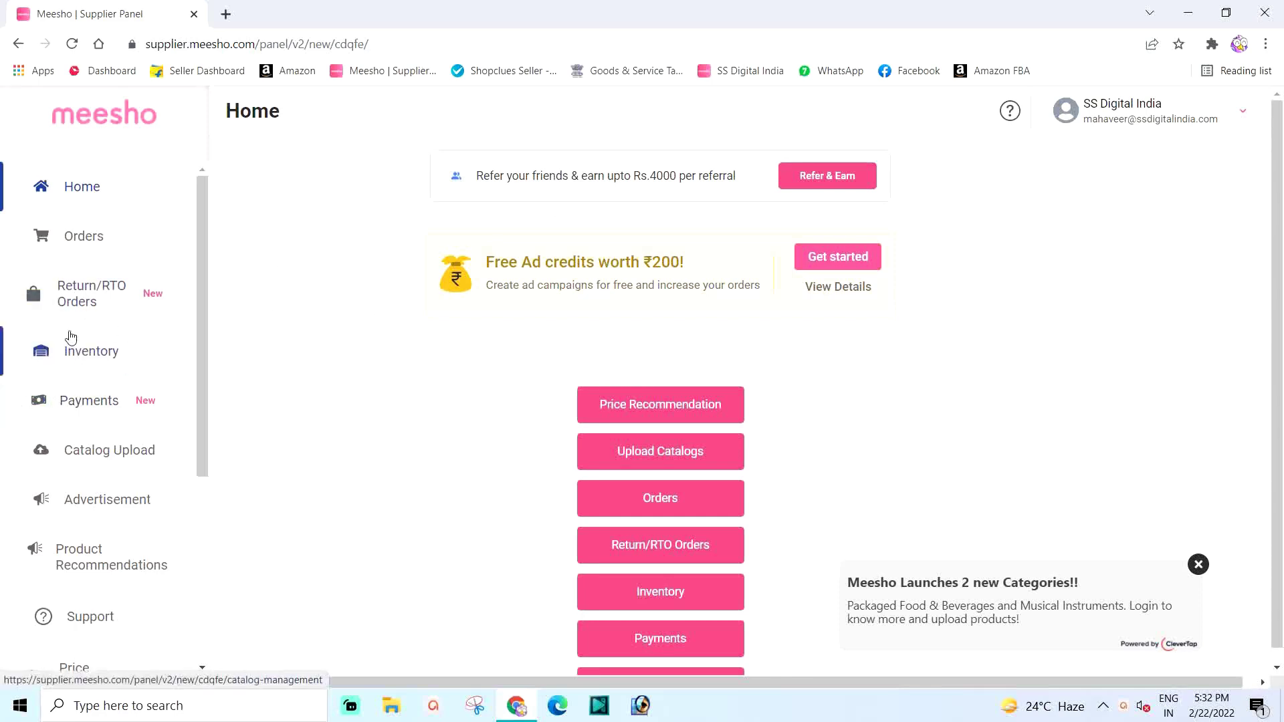
Step: Download the existing stock file through the inventory's Bulk Stock Update
{"action": "left_click", "coordinate": [79, 359]}
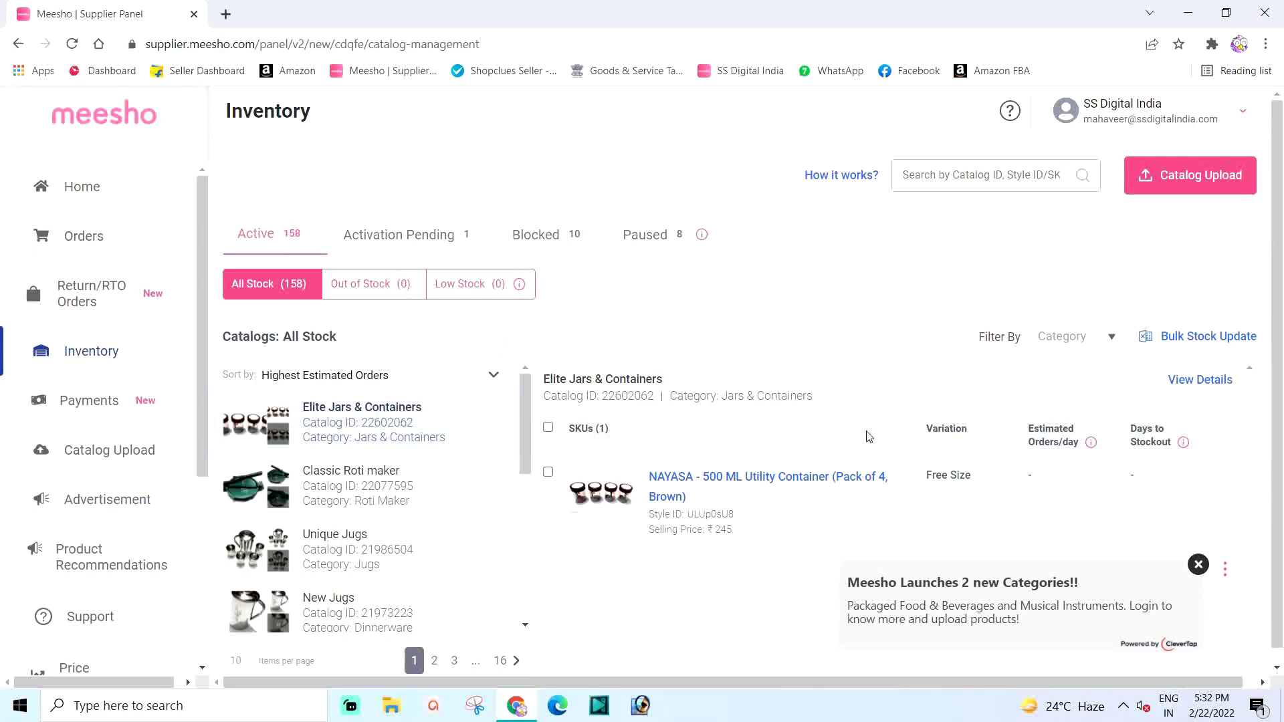
{"action": "left_click", "coordinate": [1199, 341]}
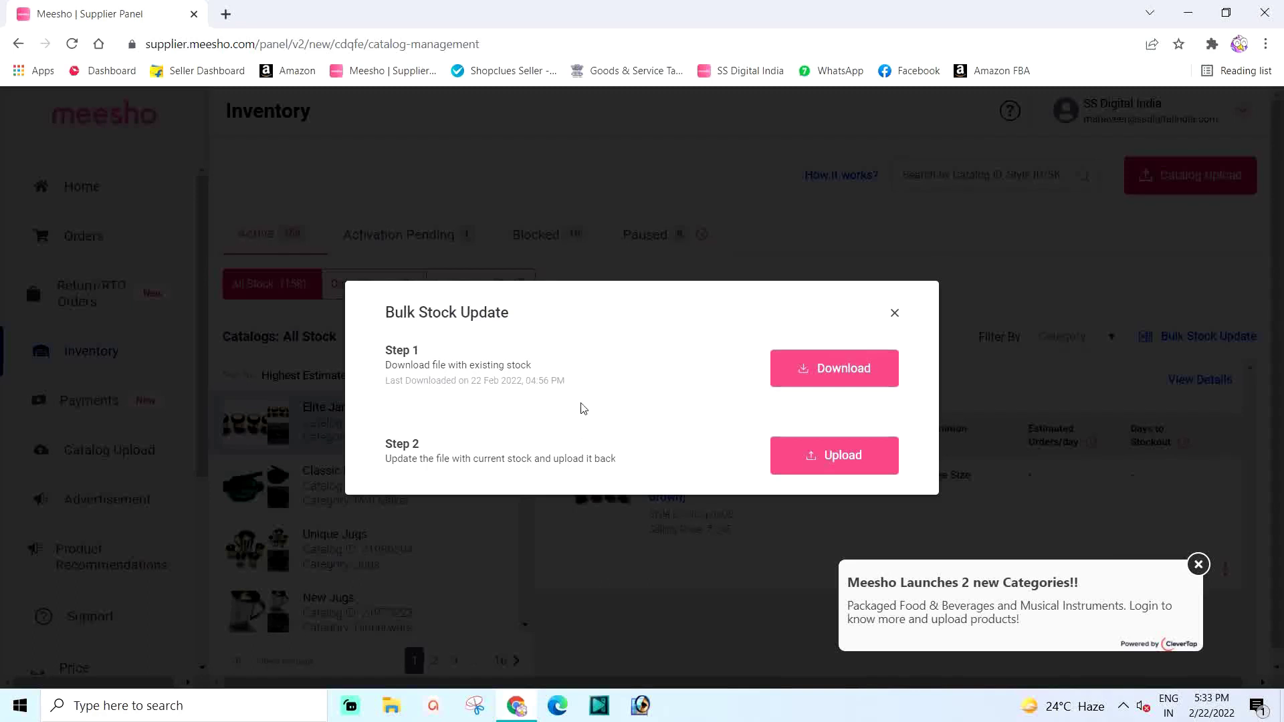
{"action": "left_click", "coordinate": [827, 375]}
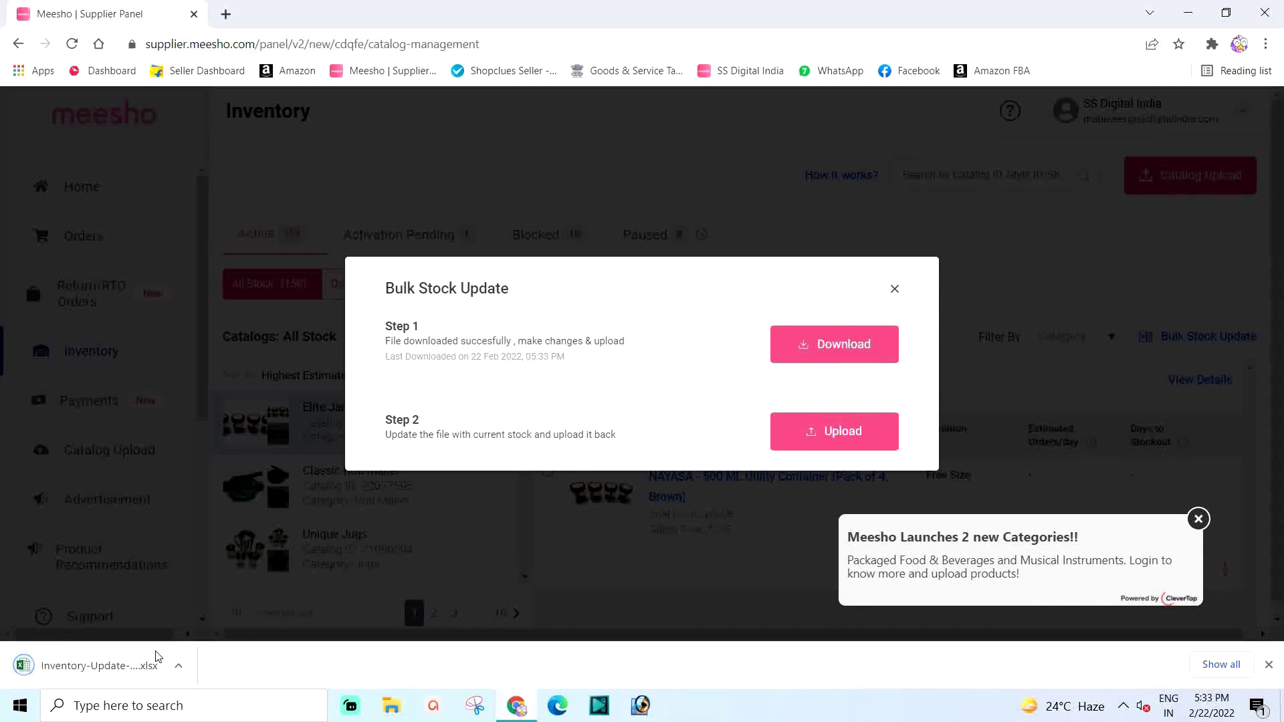
Step: Open the downloaded Inventory-Update file in Excel and enable editing
{"action": "left_click", "coordinate": [111, 670]}
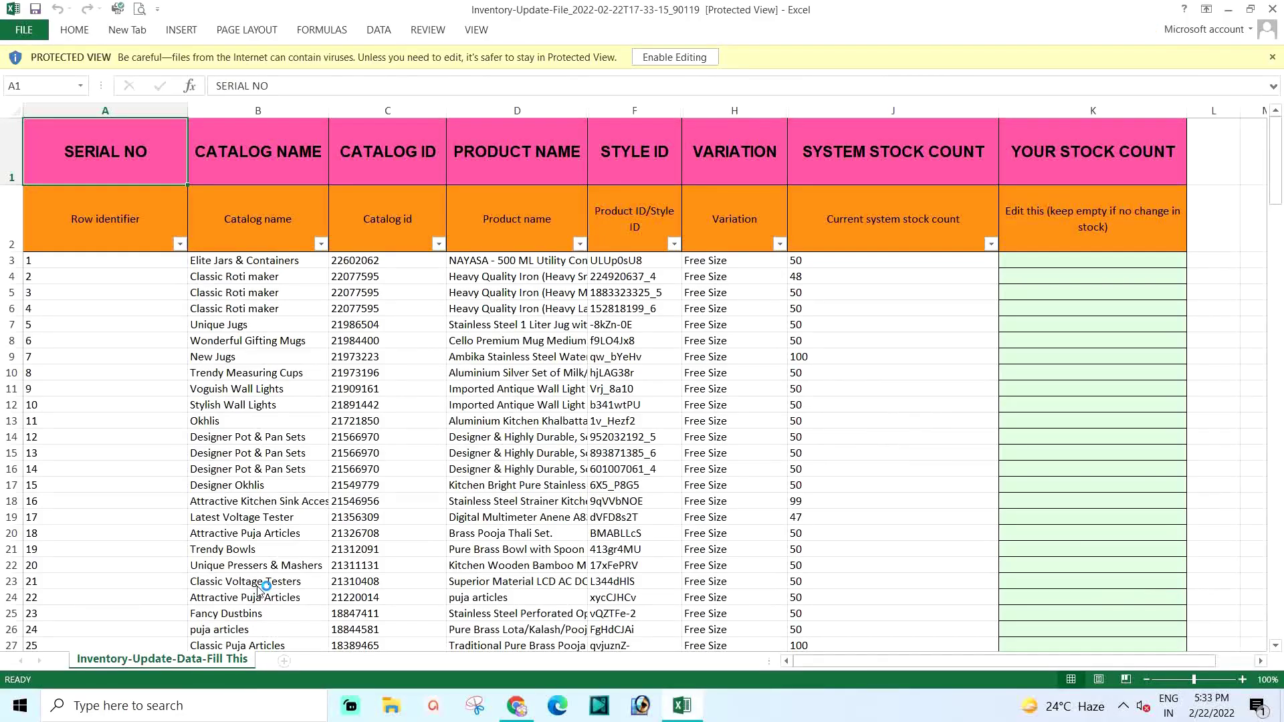
{"action": "left_click", "coordinate": [661, 58]}
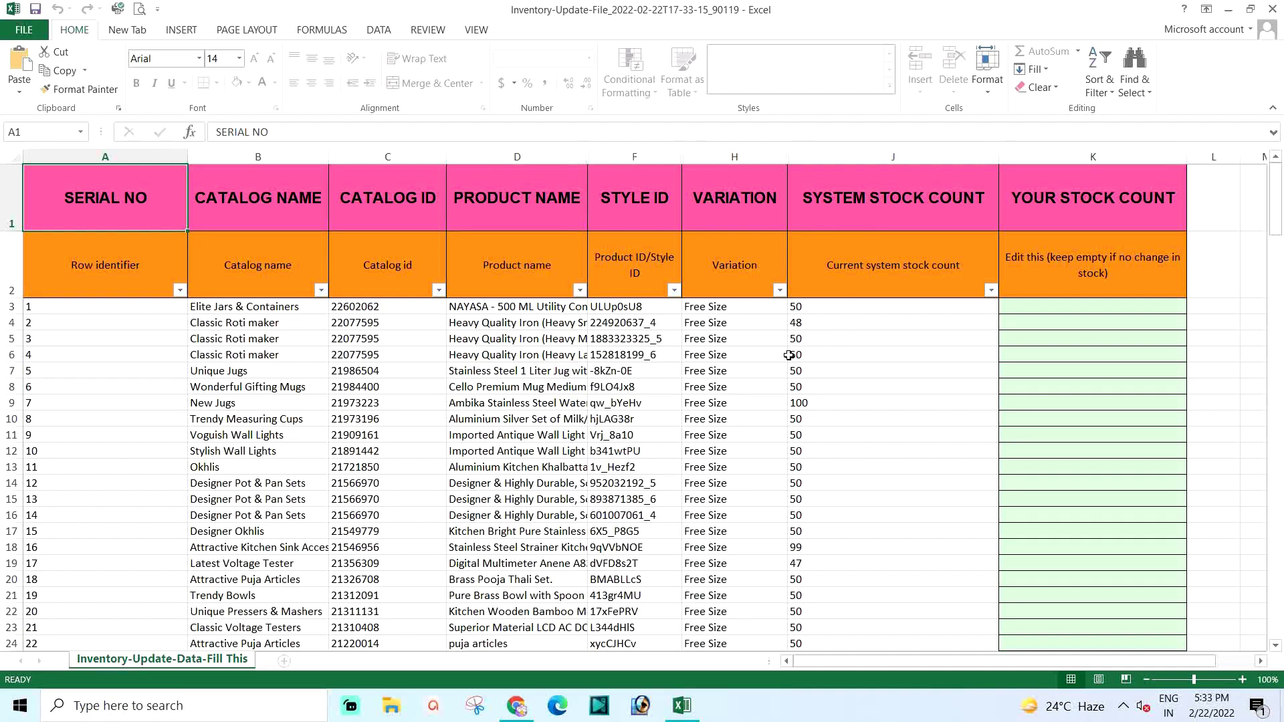
{"action": "left_click", "coordinate": [1043, 308]}
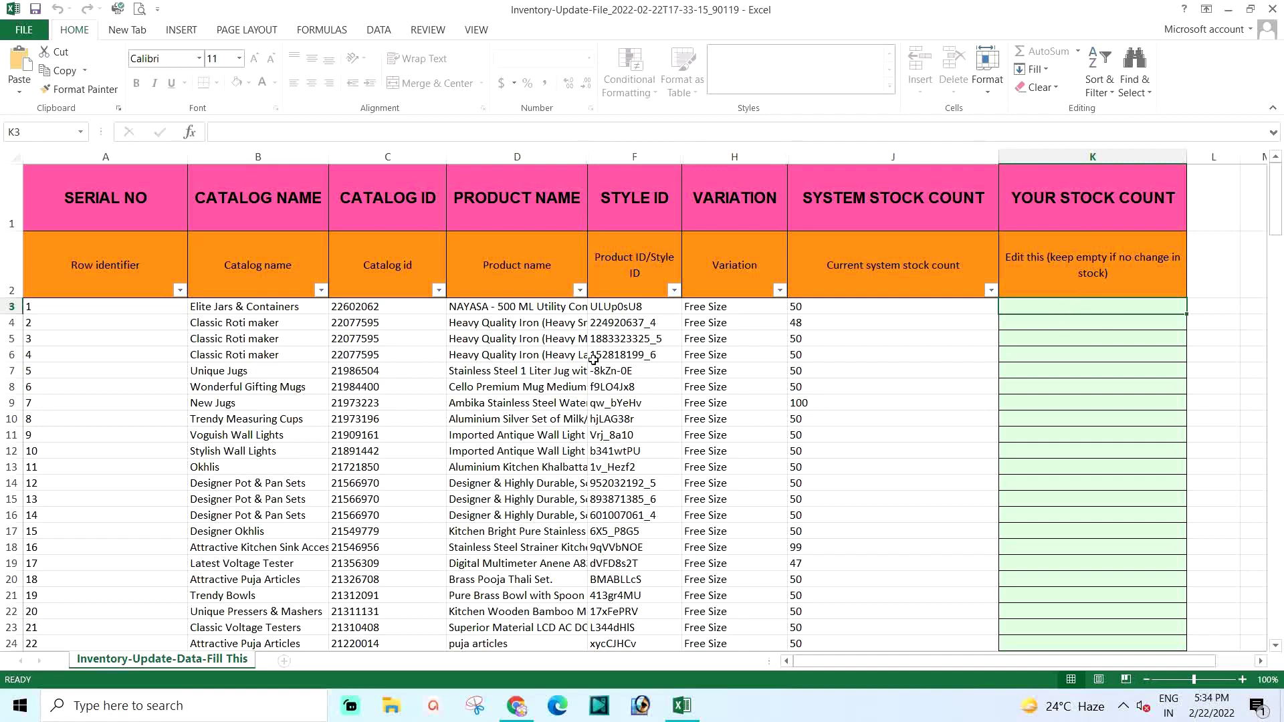
Step: Try to clear the serial number in A3 and the catalog name in B5, and to edit the product name in D6
{"action": "left_click", "coordinate": [134, 310]}
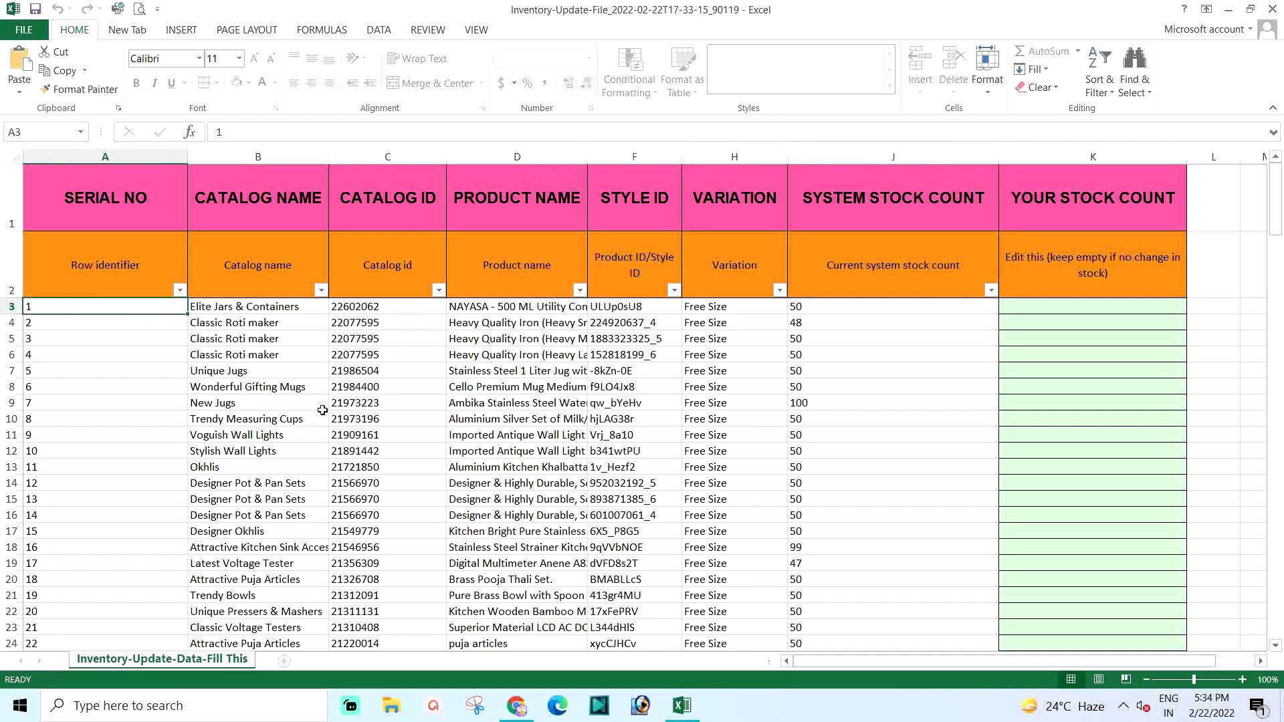
{"action": "key", "text": "Delete"}
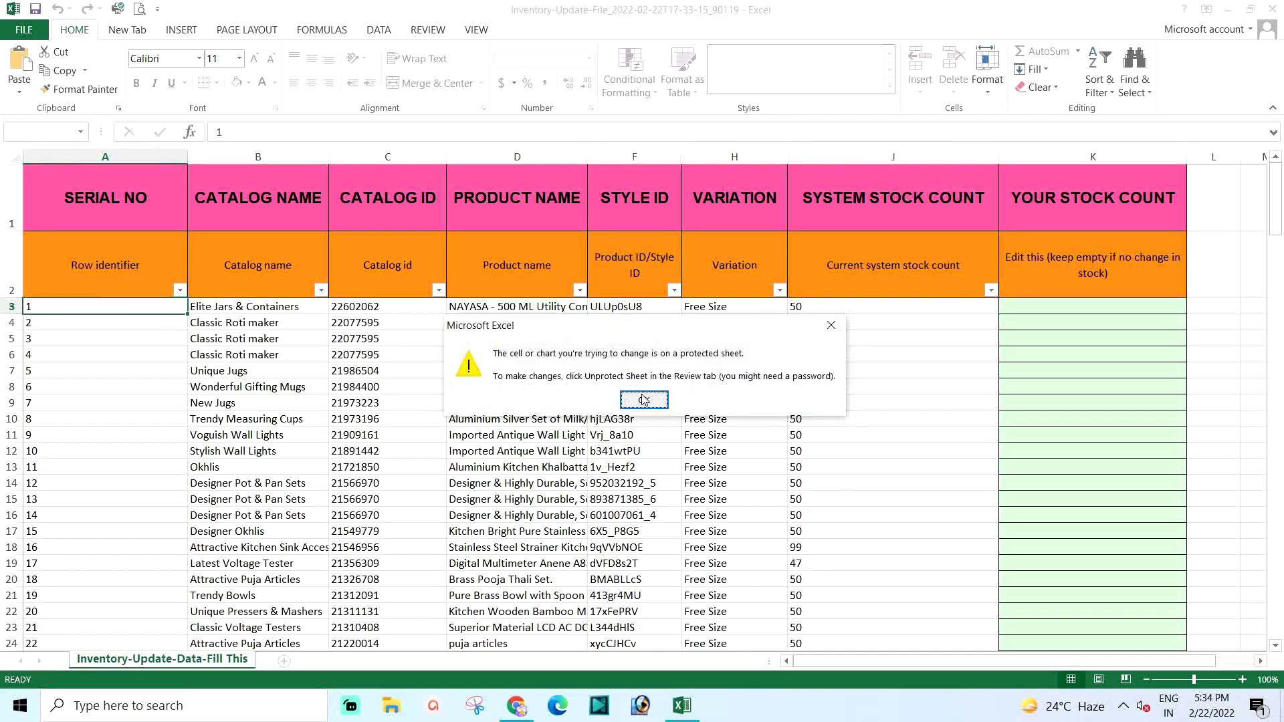
{"action": "left_click", "coordinate": [644, 399]}
{"action": "left_click", "coordinate": [294, 339]}
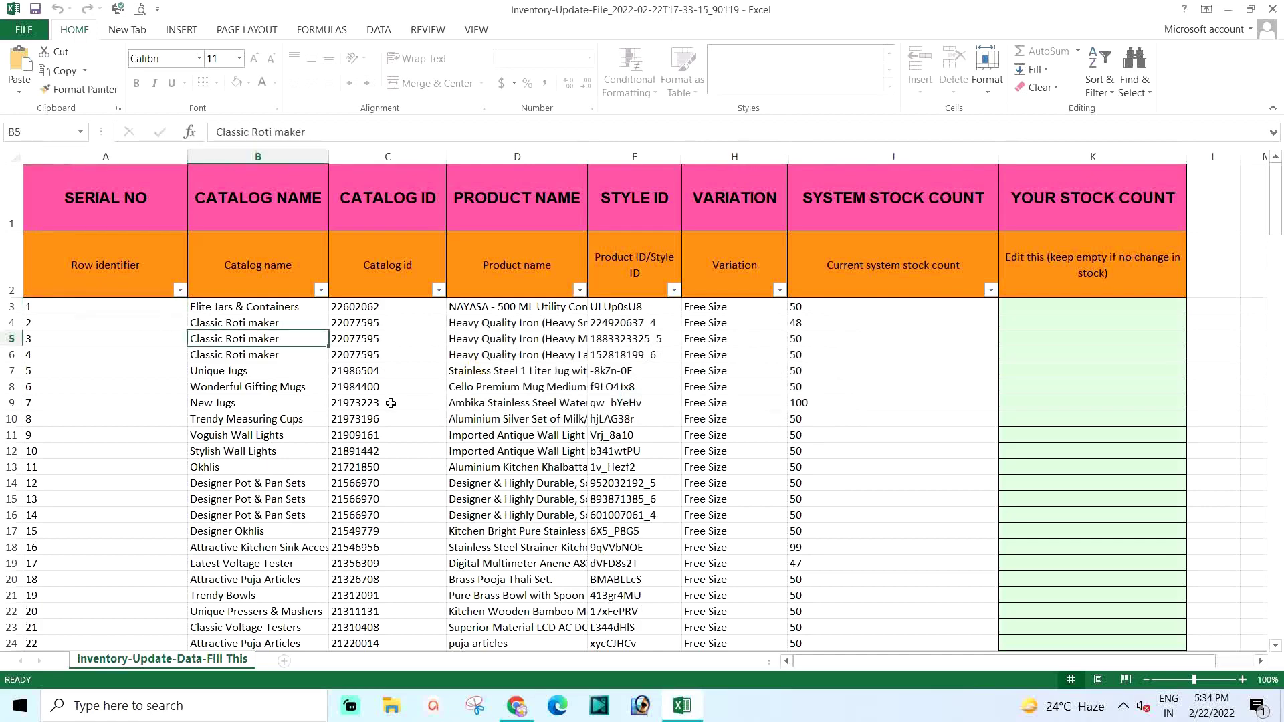
{"action": "key", "text": "Delete"}
{"action": "key", "text": "Return"}
{"action": "left_click", "coordinate": [496, 355]}
{"action": "double_click", "coordinate": [496, 355]}
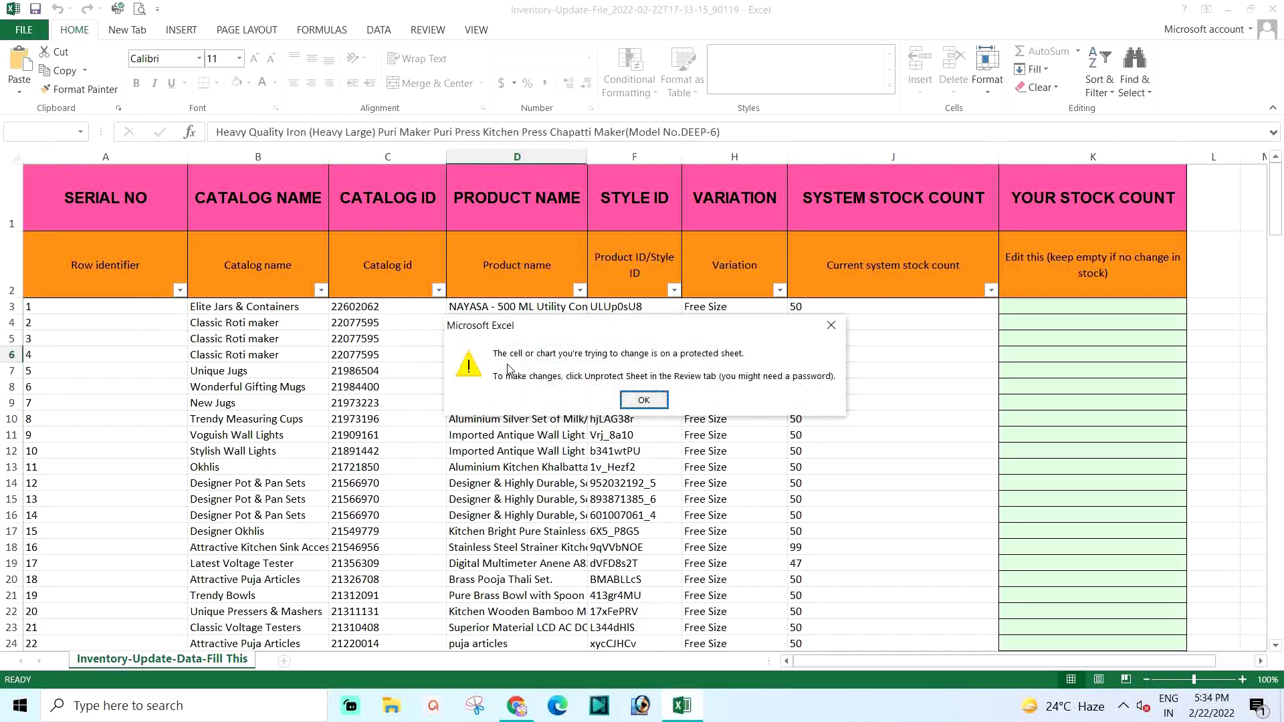
{"action": "left_click", "coordinate": [642, 396]}
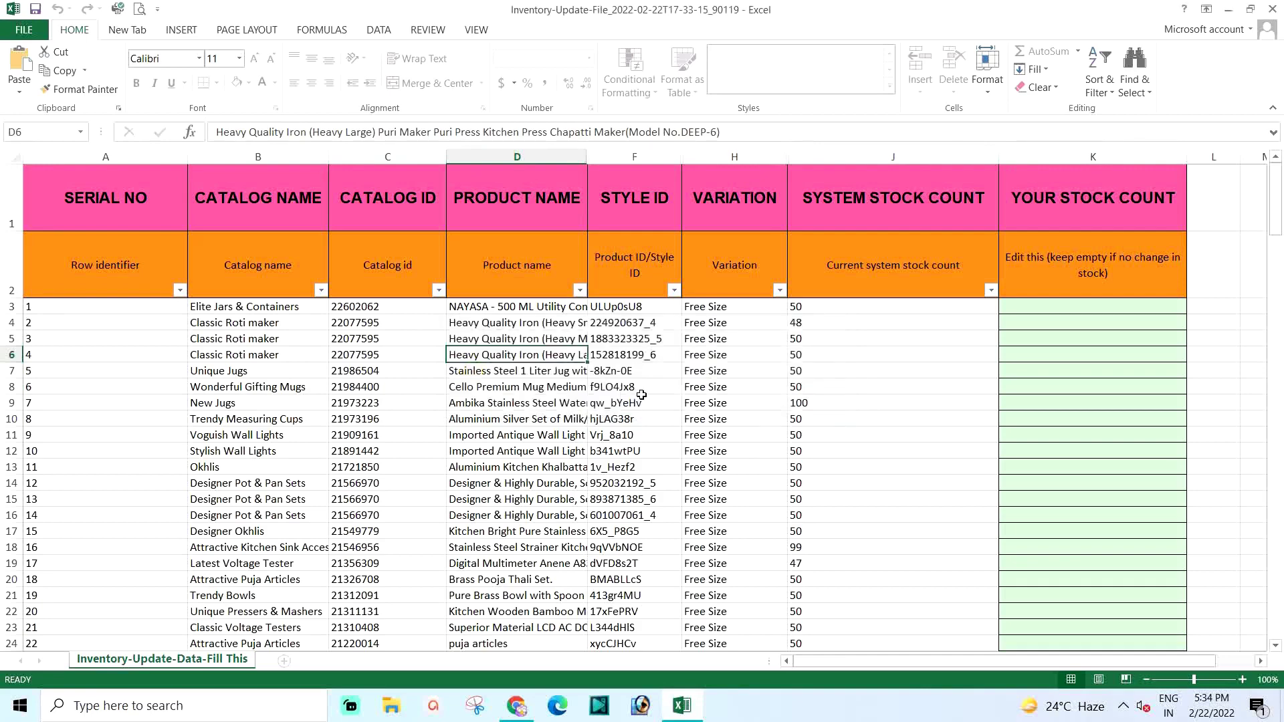
Step: Enter 12001233 as a trial stock count in K3, and clear the cell again
{"action": "left_click", "coordinate": [1041, 309]}
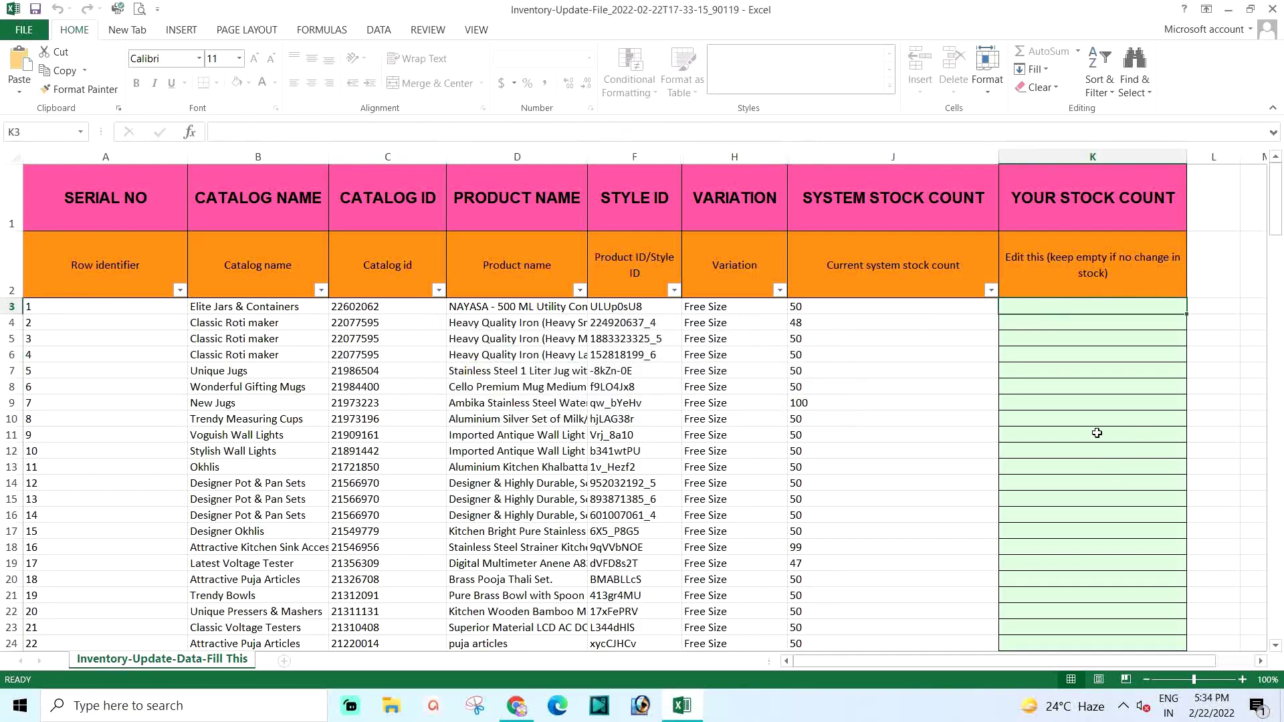
{"action": "type", "text": "12001233"}
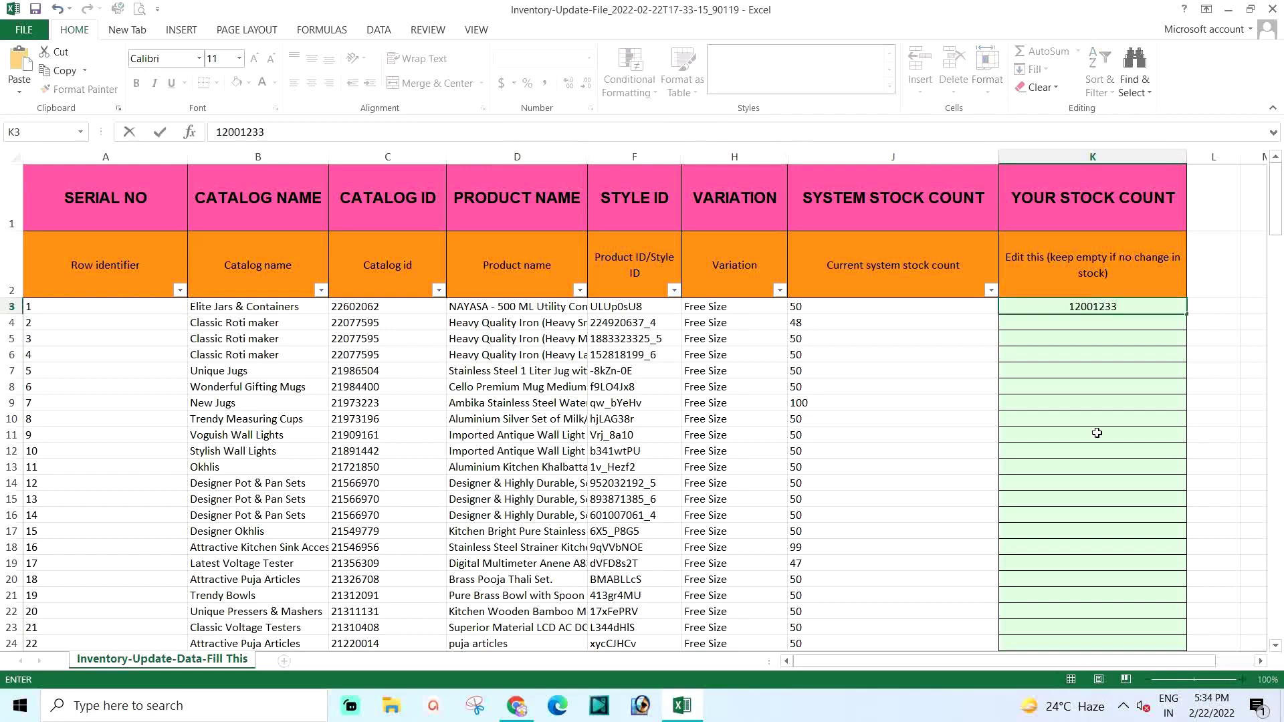
{"action": "key", "text": "BackSpace"}
{"action": "key", "text": "BackSpace"}
{"action": "key", "text": "BackSpace"}
{"action": "key", "text": "BackSpace"}
{"action": "key", "text": "BackSpace"}
{"action": "key", "text": "BackSpace"}
{"action": "key", "text": "BackSpace"}
{"action": "key", "text": "BackSpace"}
{"action": "key", "text": "Return"}
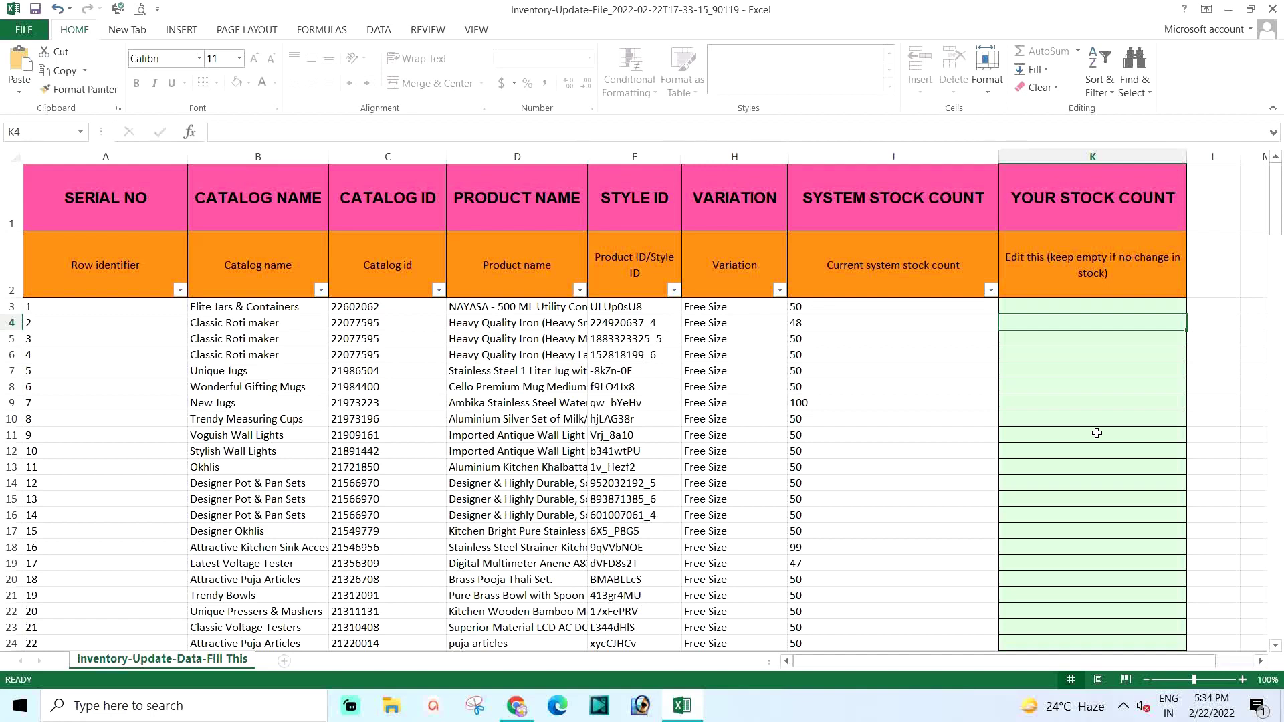
{"action": "left_click", "coordinate": [1088, 307]}
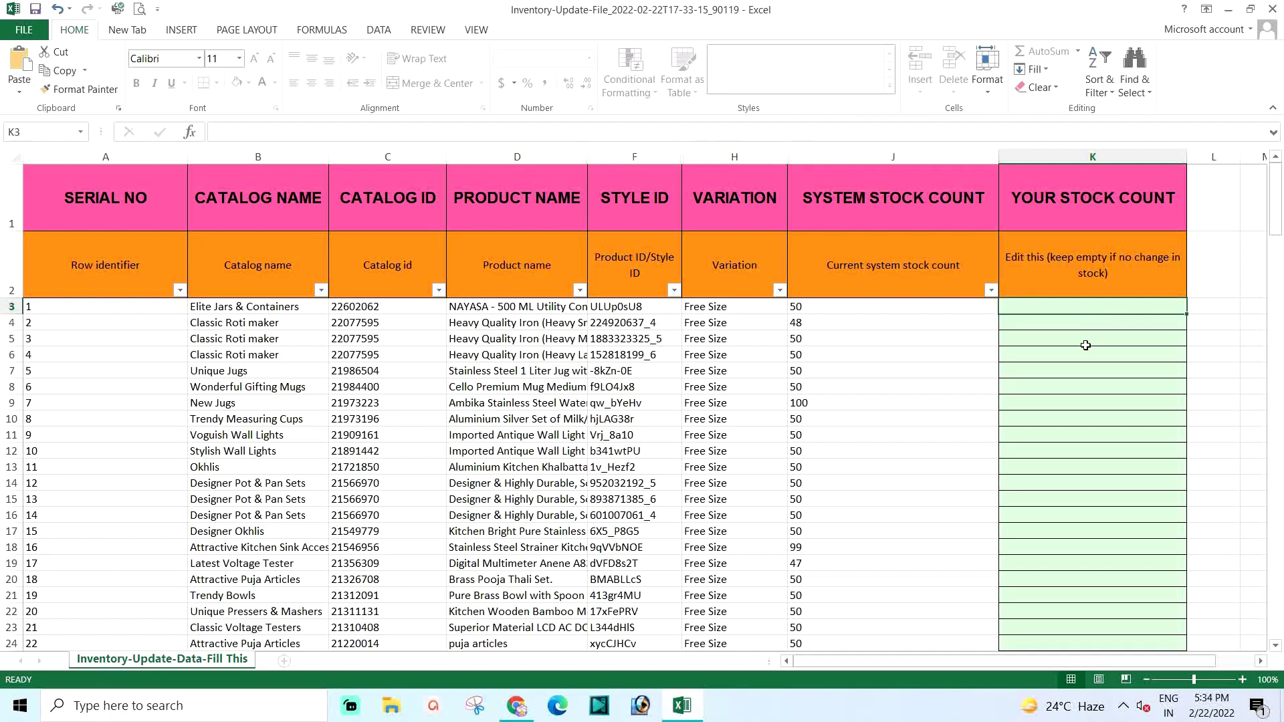
Step: Switch to the Meesho supplier panel, dismiss the announcement and Bulk Stock Update dialog, and open the NAYASA container's current stock for editing
{"action": "left_click", "coordinate": [518, 707]}
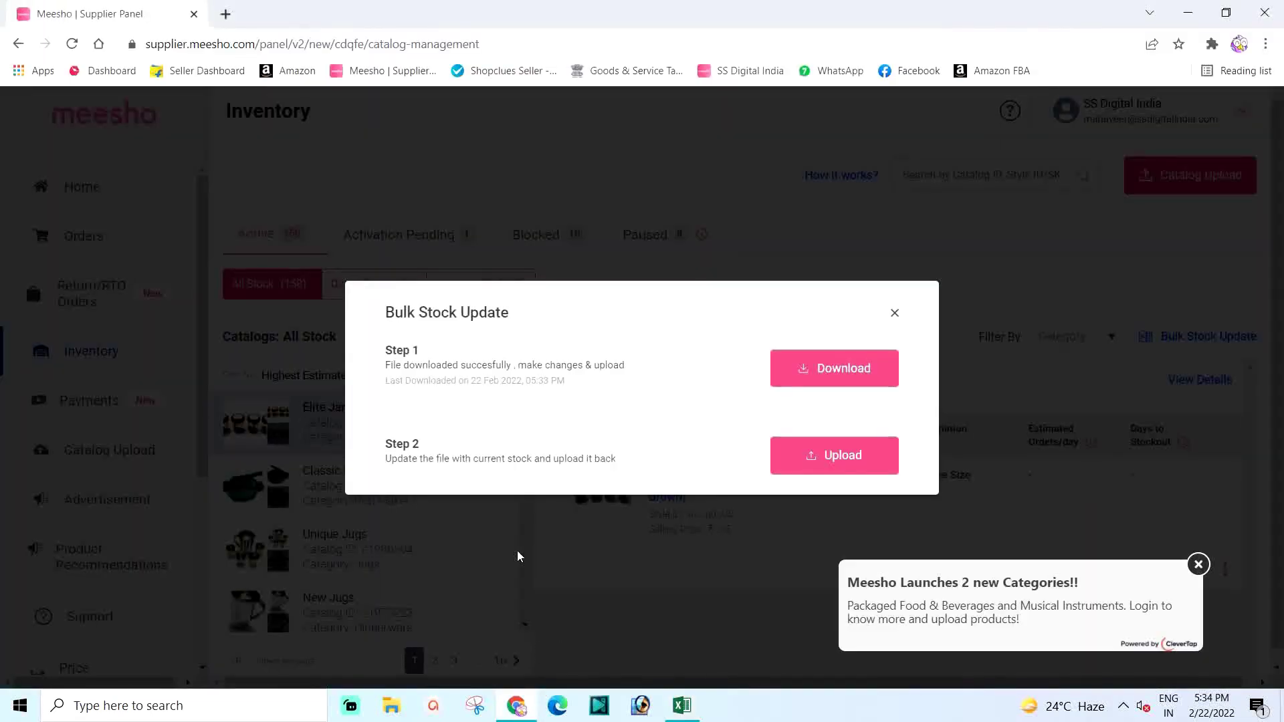
{"action": "left_click", "coordinate": [1197, 565]}
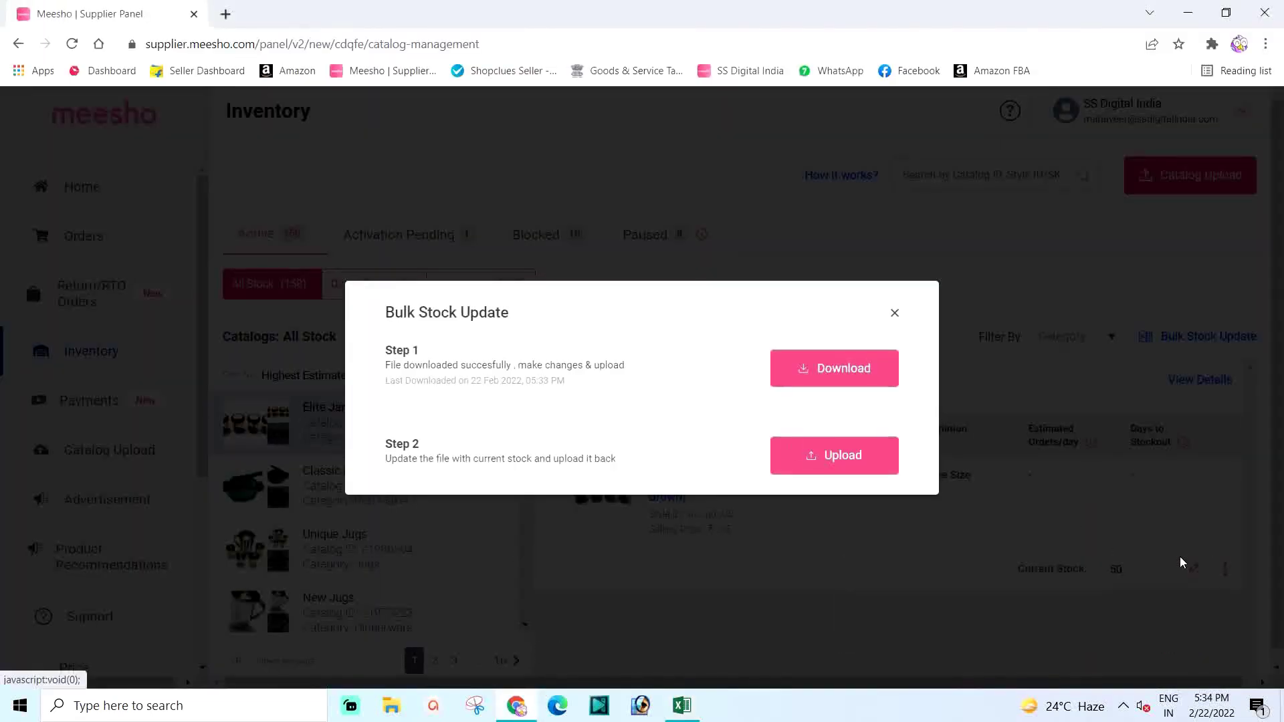
{"action": "left_click", "coordinate": [894, 314]}
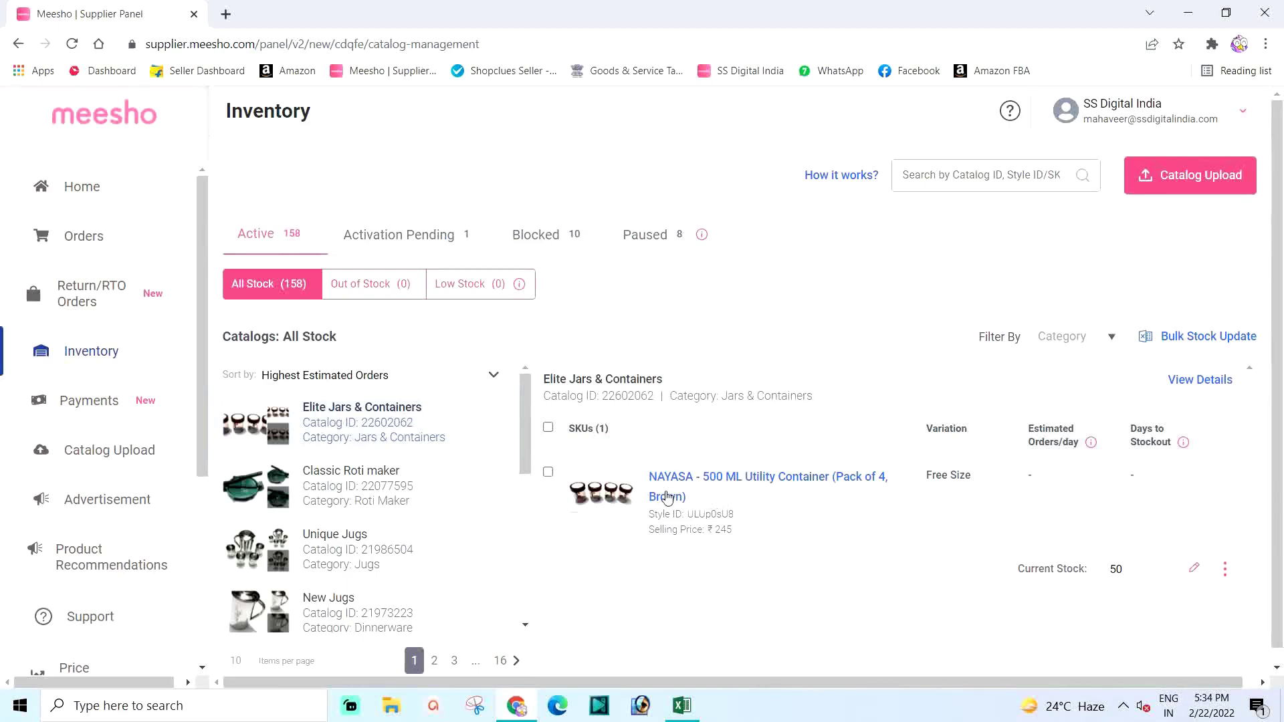
{"action": "left_click", "coordinate": [1194, 568]}
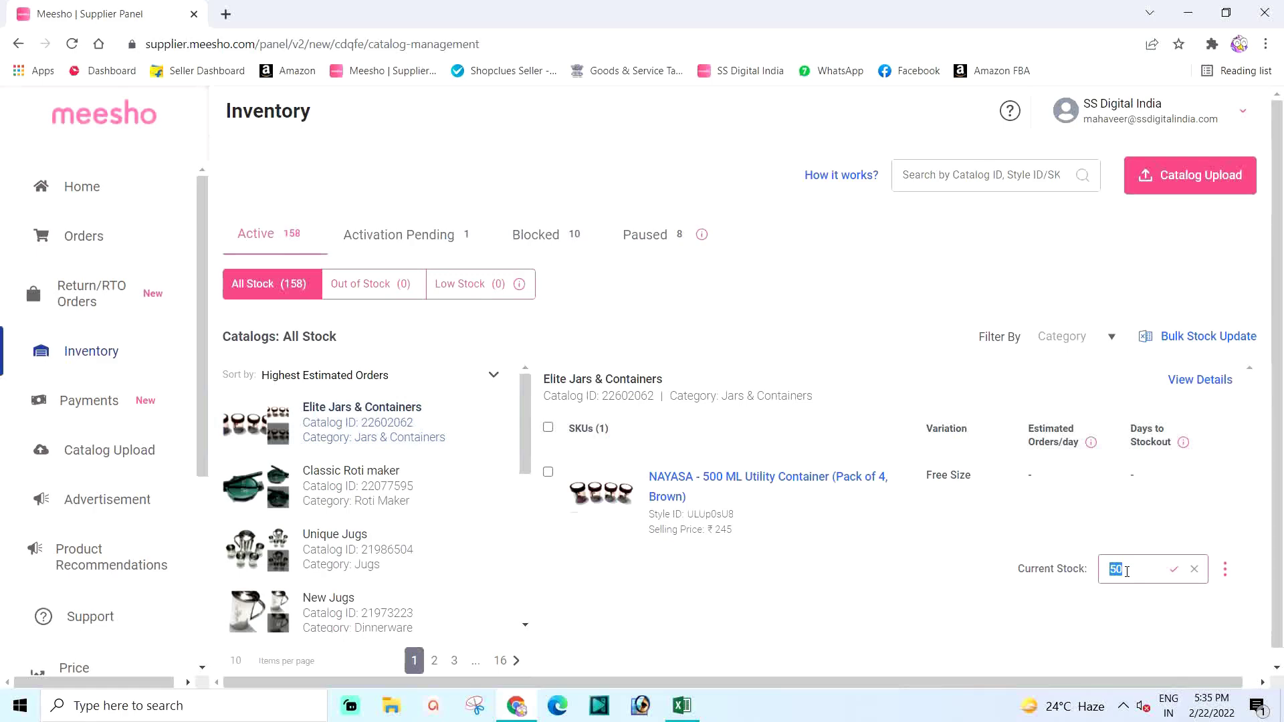
Step: Switch back to the Excel stock sheet and set the NAYASA 500 ML Utility Container's own stock count to 60
{"action": "left_click", "coordinate": [682, 706]}
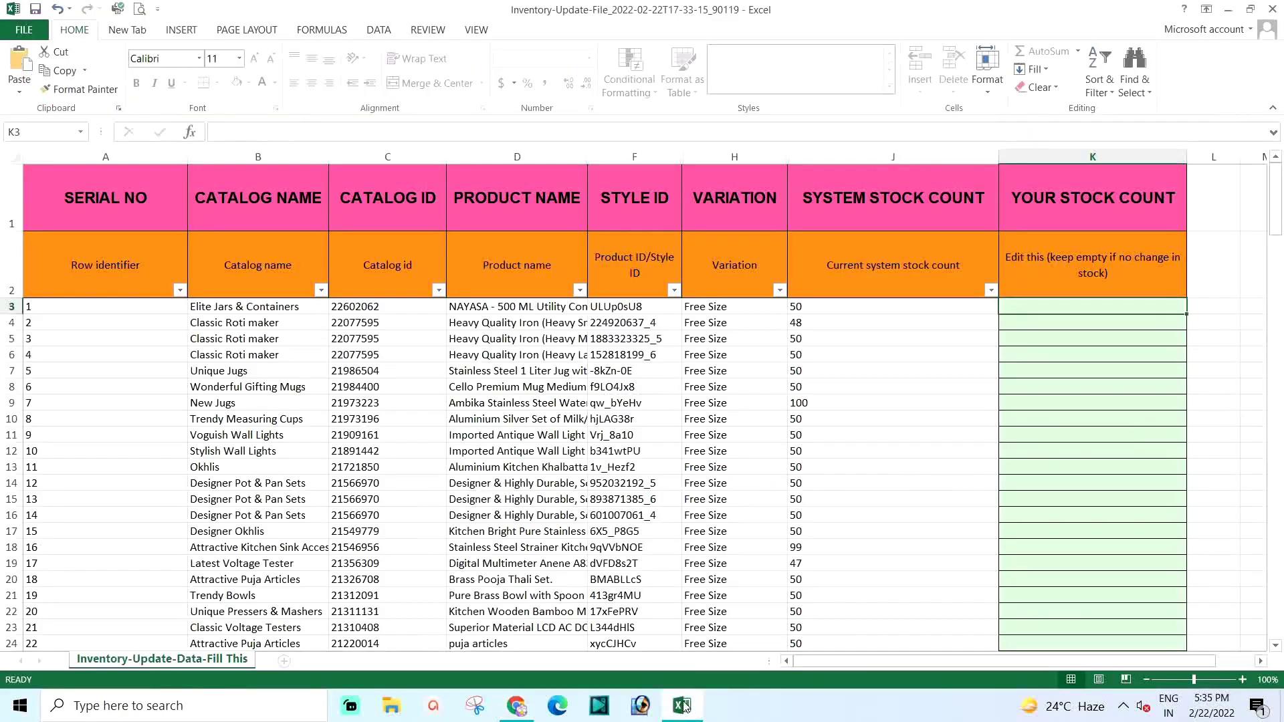
{"action": "left_click", "coordinate": [509, 306]}
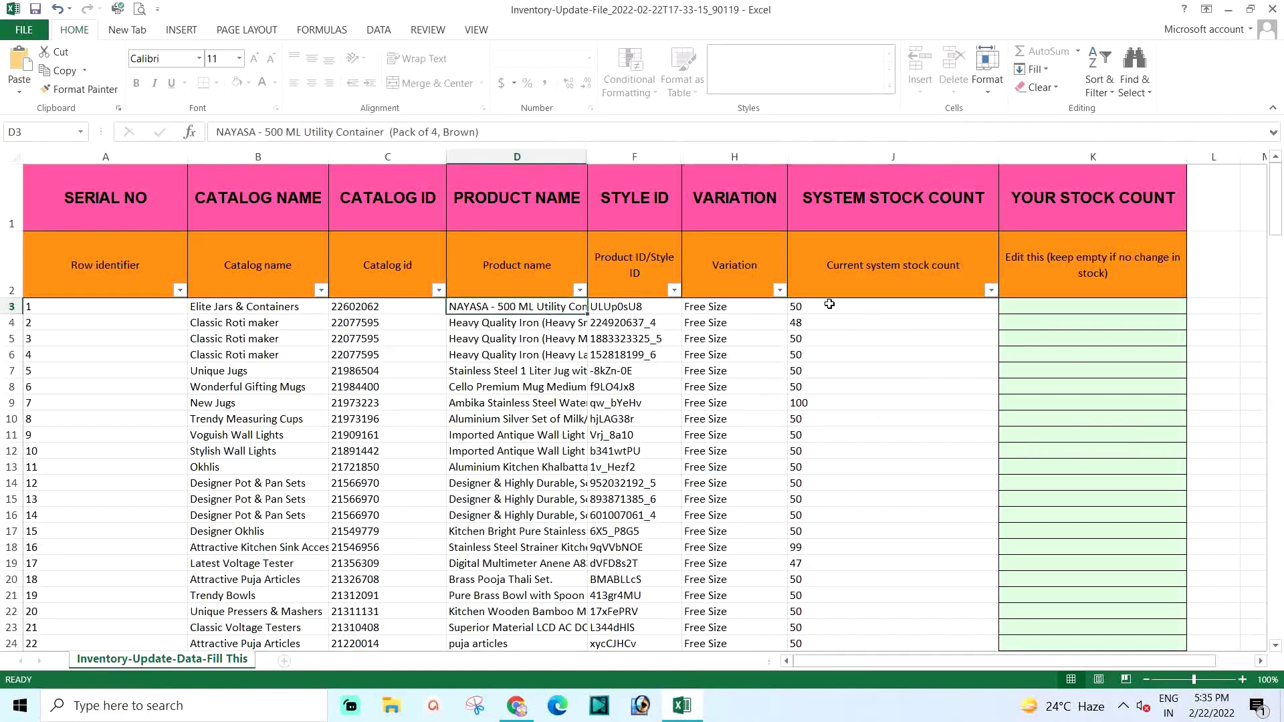
{"action": "left_click", "coordinate": [1033, 305]}
{"action": "type", "text": "60"}
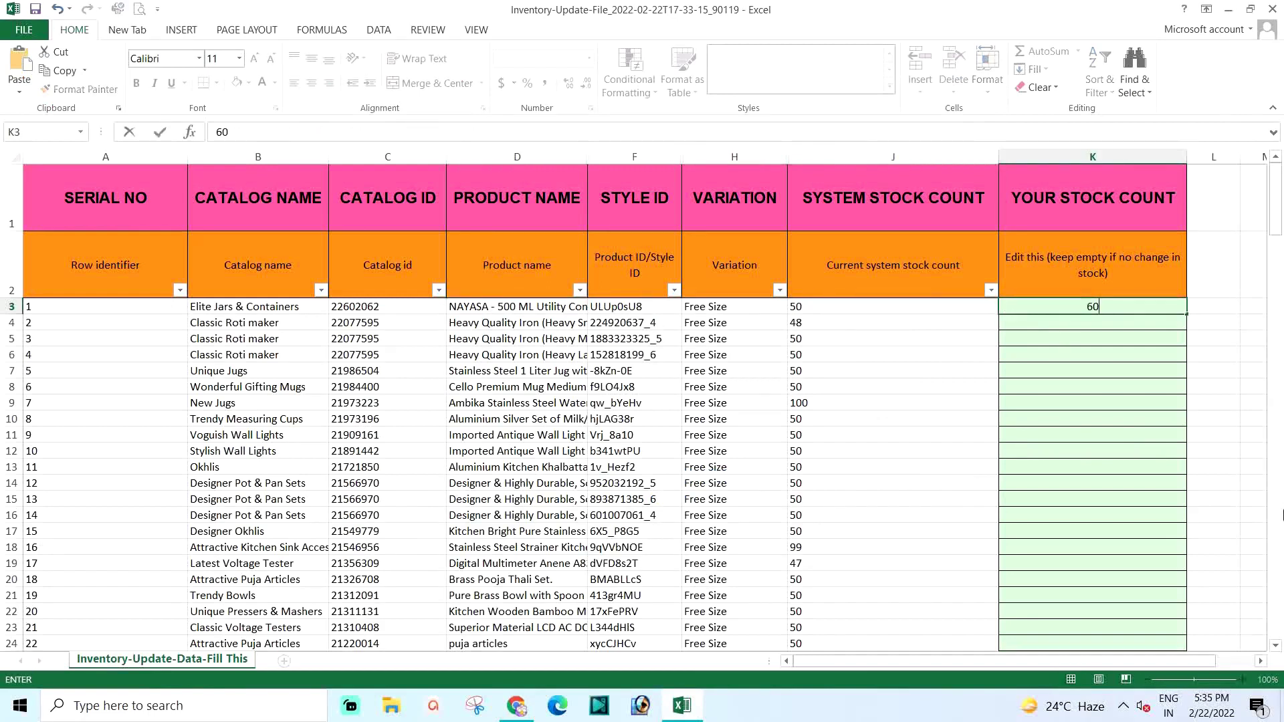
{"action": "key", "text": "Return"}
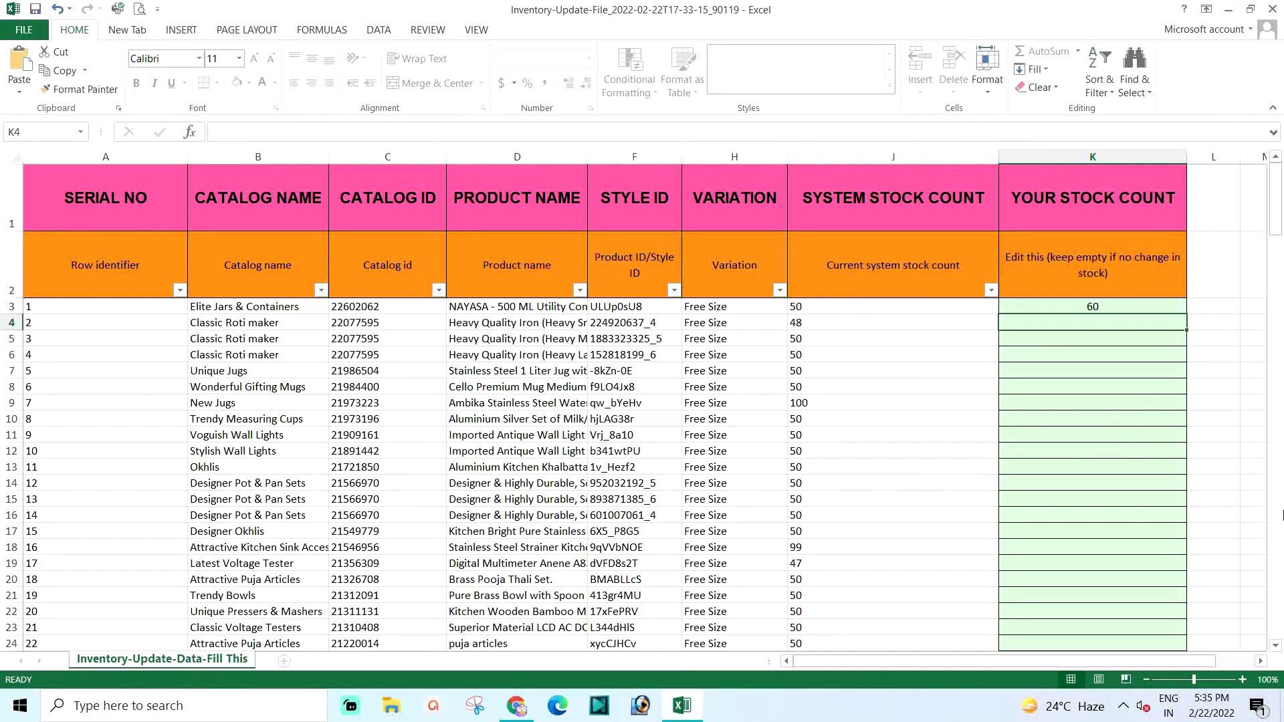
{"action": "left_click", "coordinate": [811, 308]}
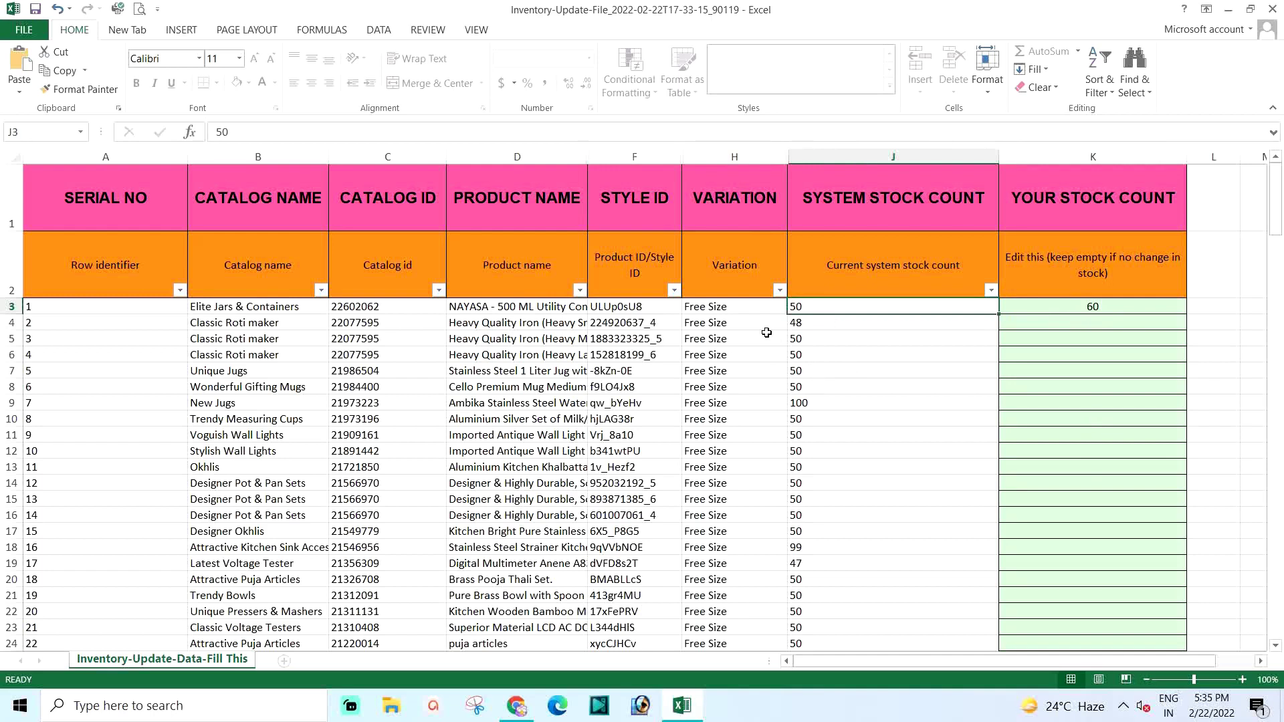
Step: Set the own stock count of the three Classic Roti maker products in rows 4 to 6 to 60 each
{"action": "left_click", "coordinate": [818, 335]}
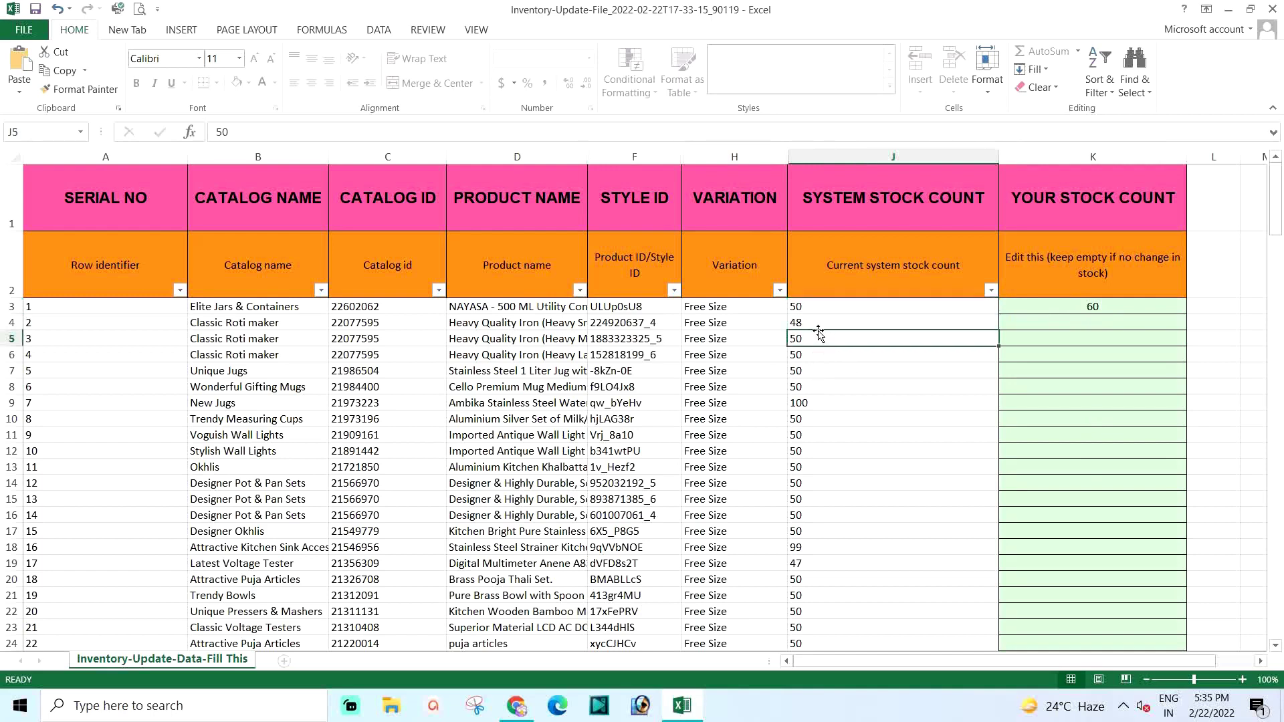
{"action": "left_click", "coordinate": [535, 322]}
{"action": "left_click", "coordinate": [834, 327]}
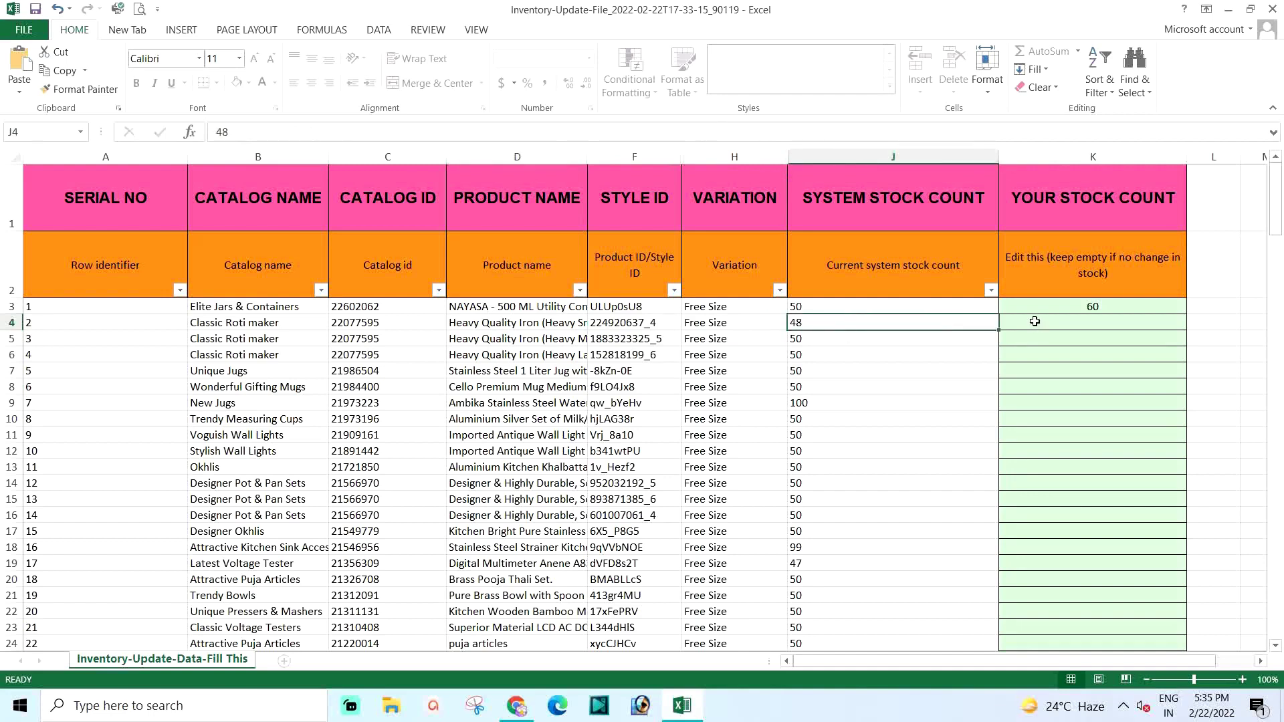
{"action": "left_click", "coordinate": [1035, 321]}
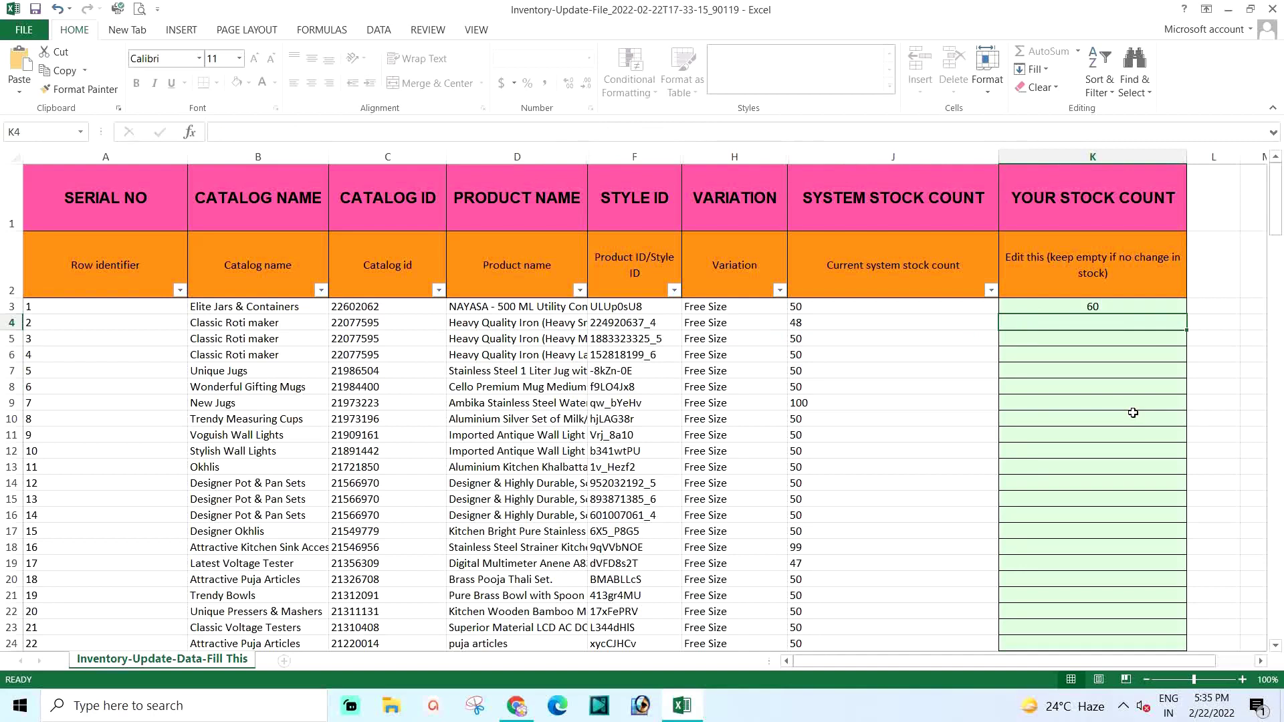
{"action": "type", "text": "6"}
{"action": "key", "text": "Return"}
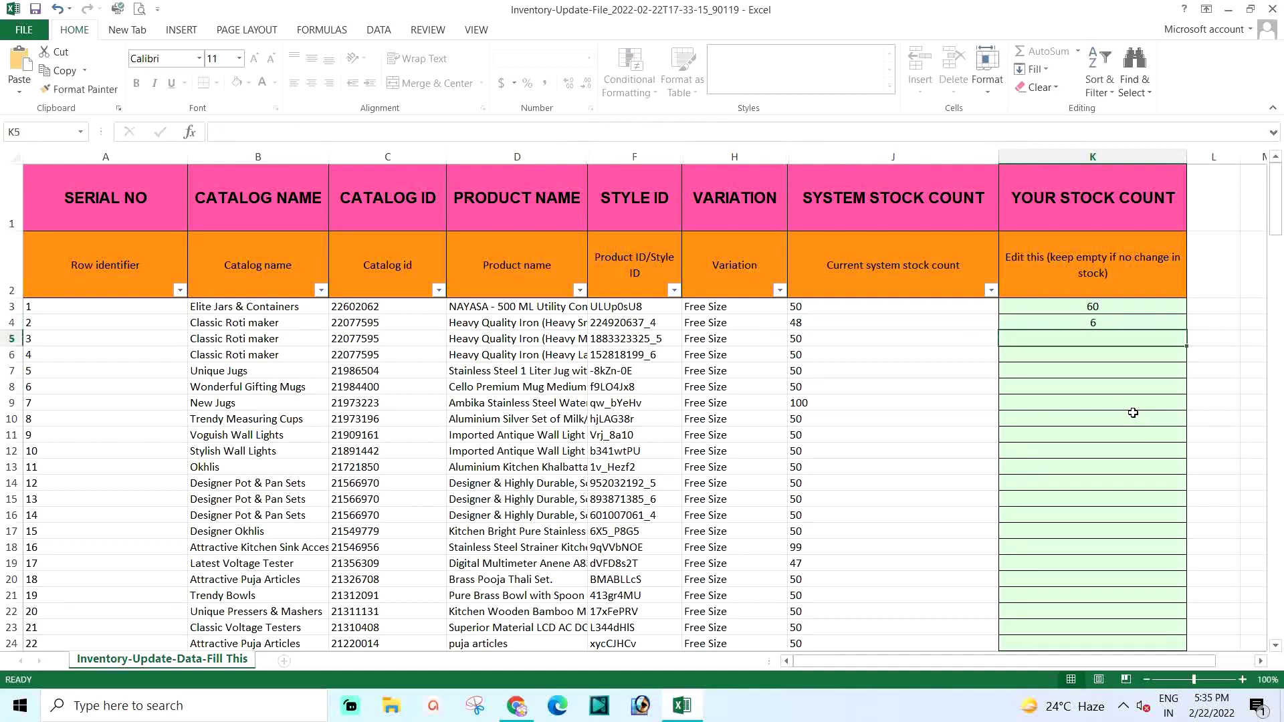
{"action": "key", "text": "Up"}
{"action": "type", "text": "60"}
{"action": "key", "text": "Return"}
{"action": "type", "text": "60"}
{"action": "key", "text": "Return"}
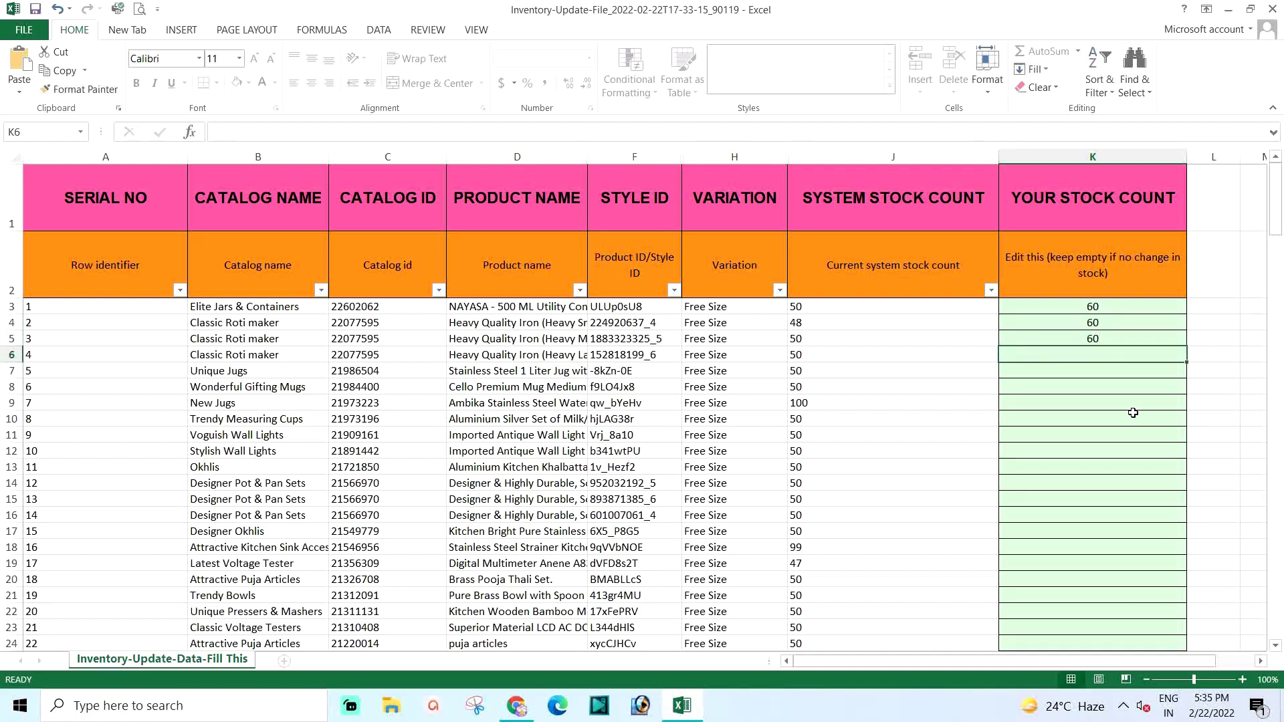
{"action": "type", "text": "60"}
{"action": "key", "text": "Return"}
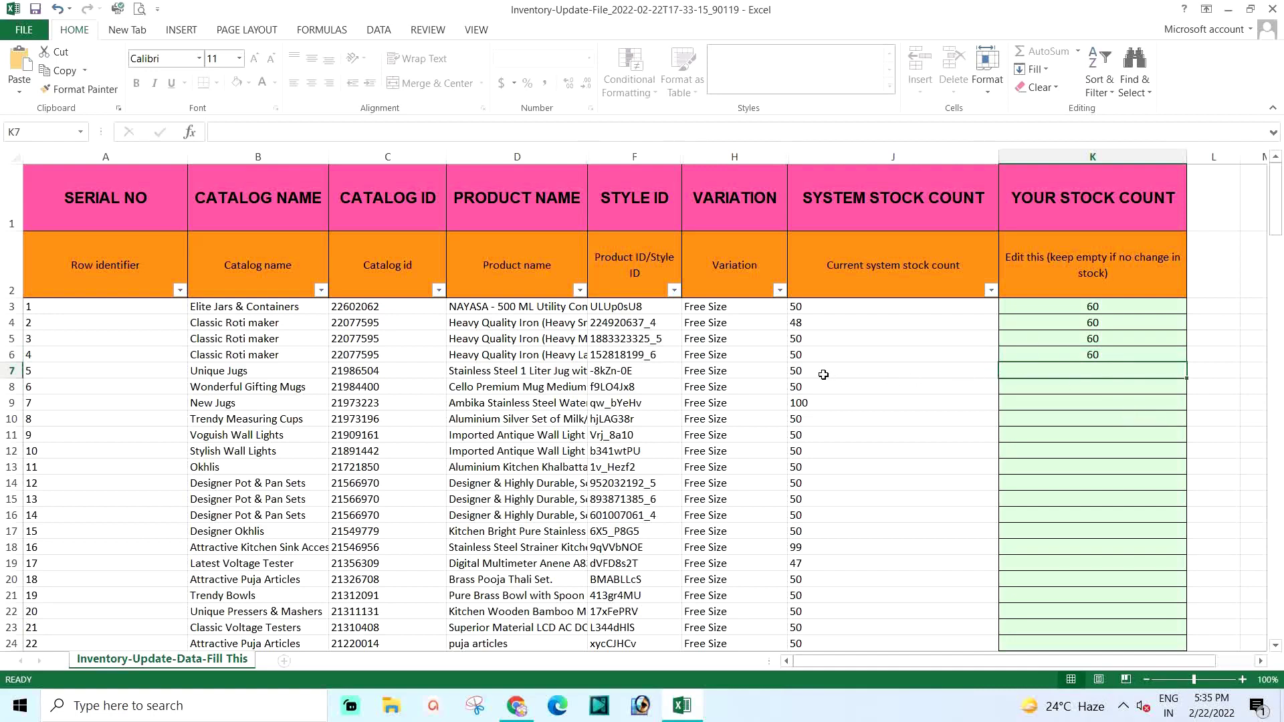
Step: Switch to the Meesho supplier panel and review the current stock of each product in the Classic Roti maker catalog
{"action": "left_click", "coordinate": [513, 708]}
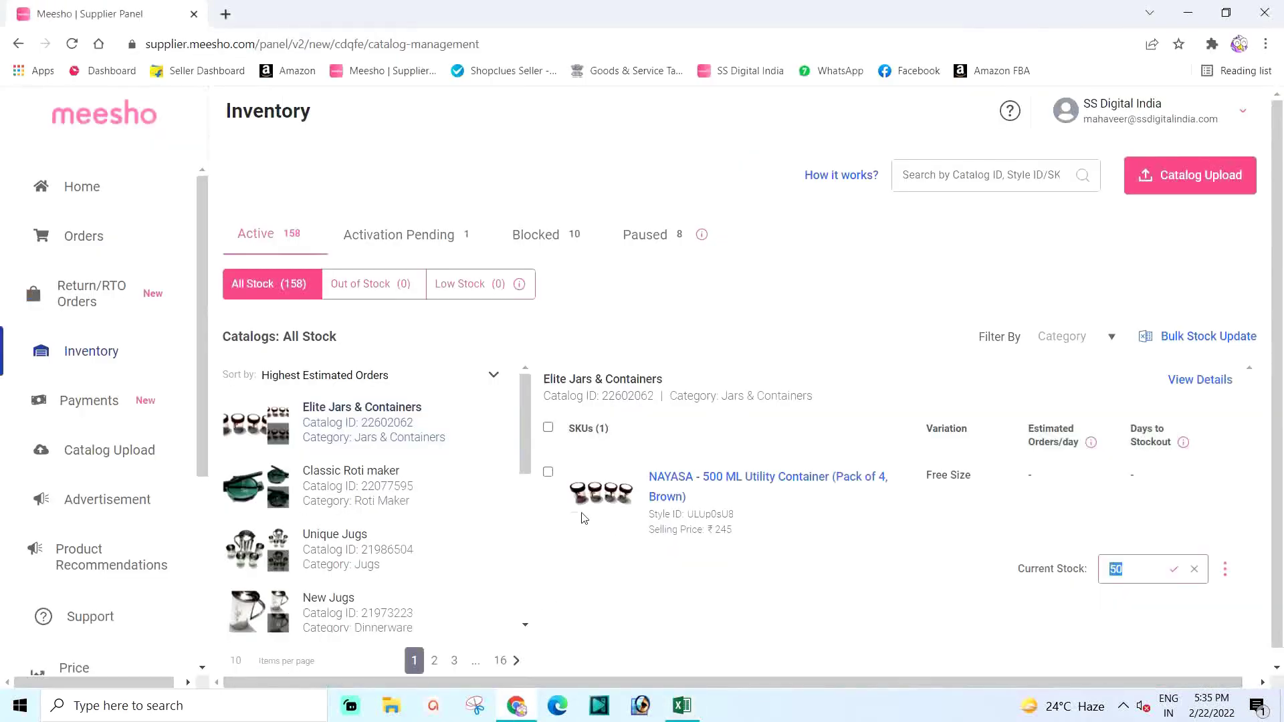
{"action": "left_click", "coordinate": [1133, 570]}
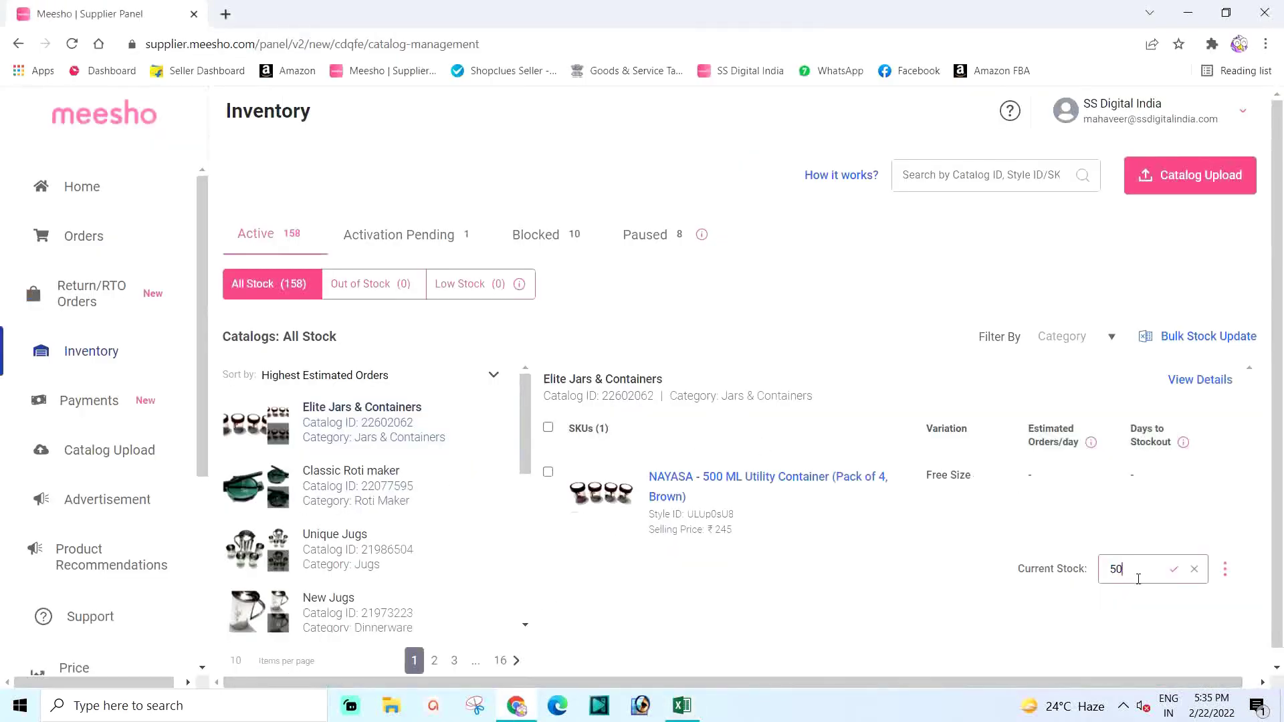
{"action": "left_click", "coordinate": [342, 495]}
{"action": "scroll", "coordinate": [1030, 509], "scroll_direction": "down", "scroll_amount": 4}
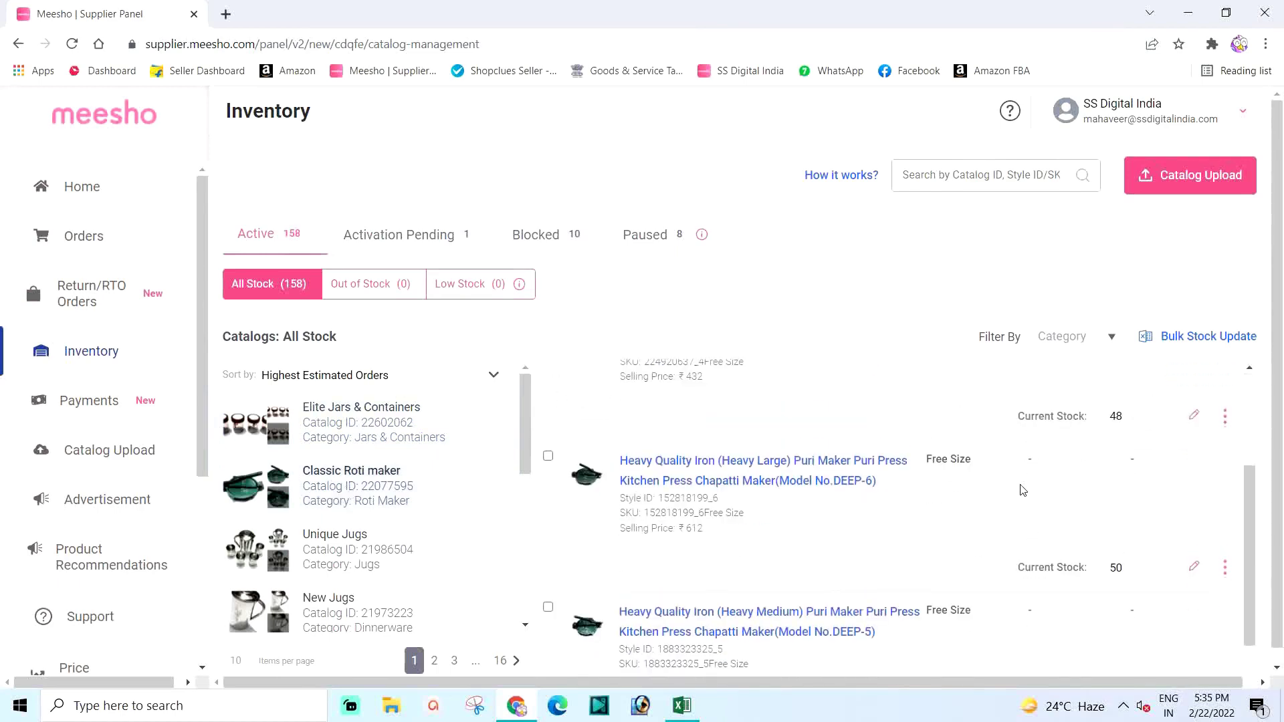
{"action": "scroll", "coordinate": [1030, 485], "scroll_direction": "up", "scroll_amount": 1}
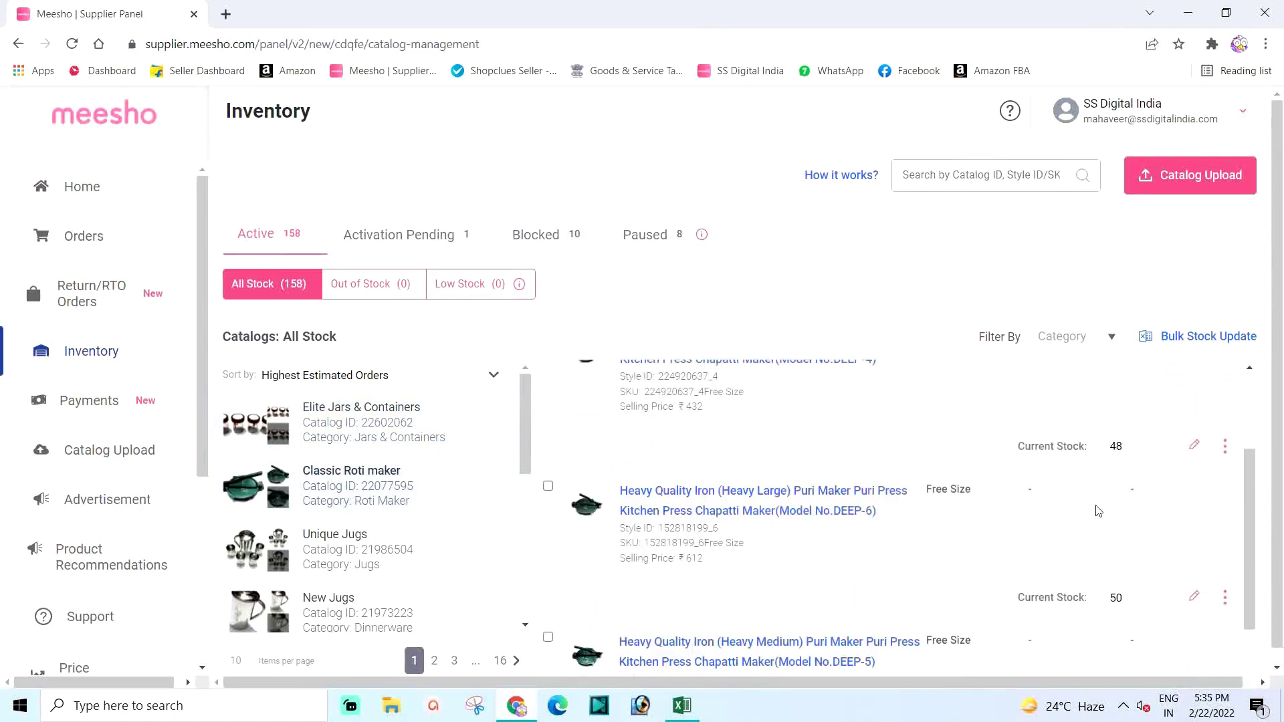
{"action": "scroll", "coordinate": [1099, 510], "scroll_direction": "down", "scroll_amount": 1}
{"action": "scroll", "coordinate": [1130, 602], "scroll_direction": "down", "scroll_amount": 1}
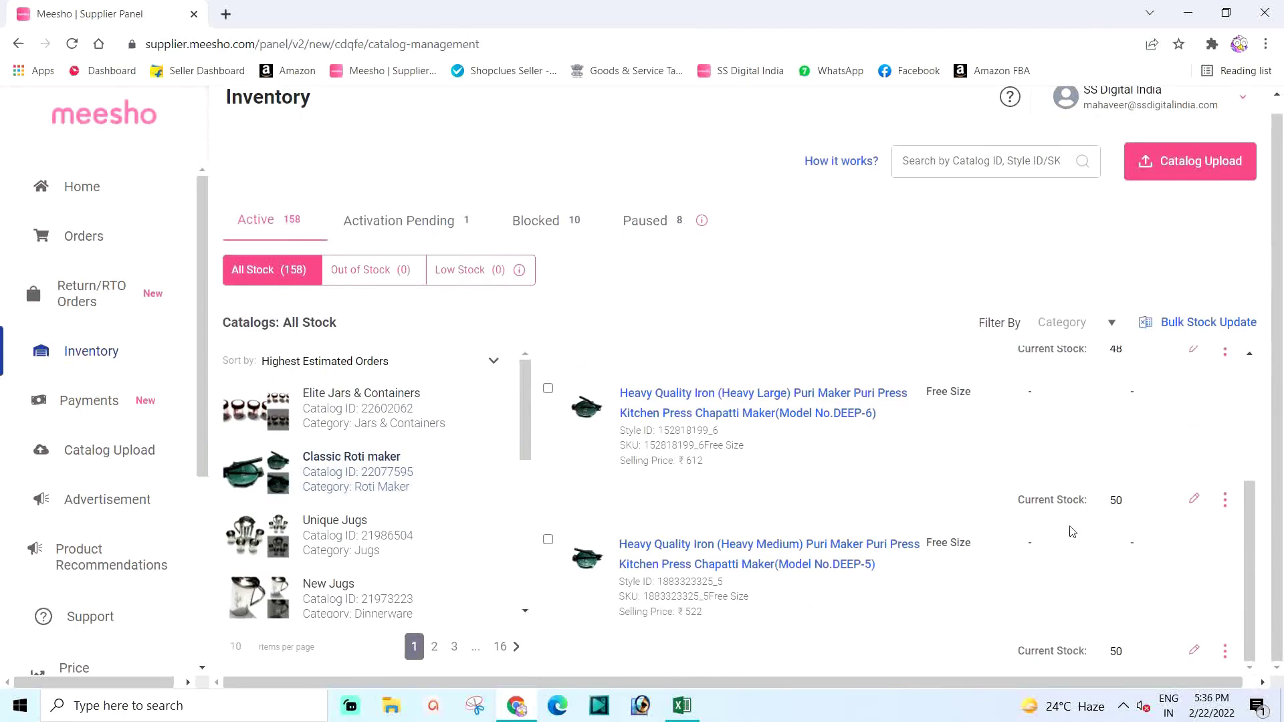
Step: Display the Elite Jars & Containers catalog again and switch back to the Excel stock sheet
{"action": "scroll", "coordinate": [1072, 521], "scroll_direction": "up", "scroll_amount": 1}
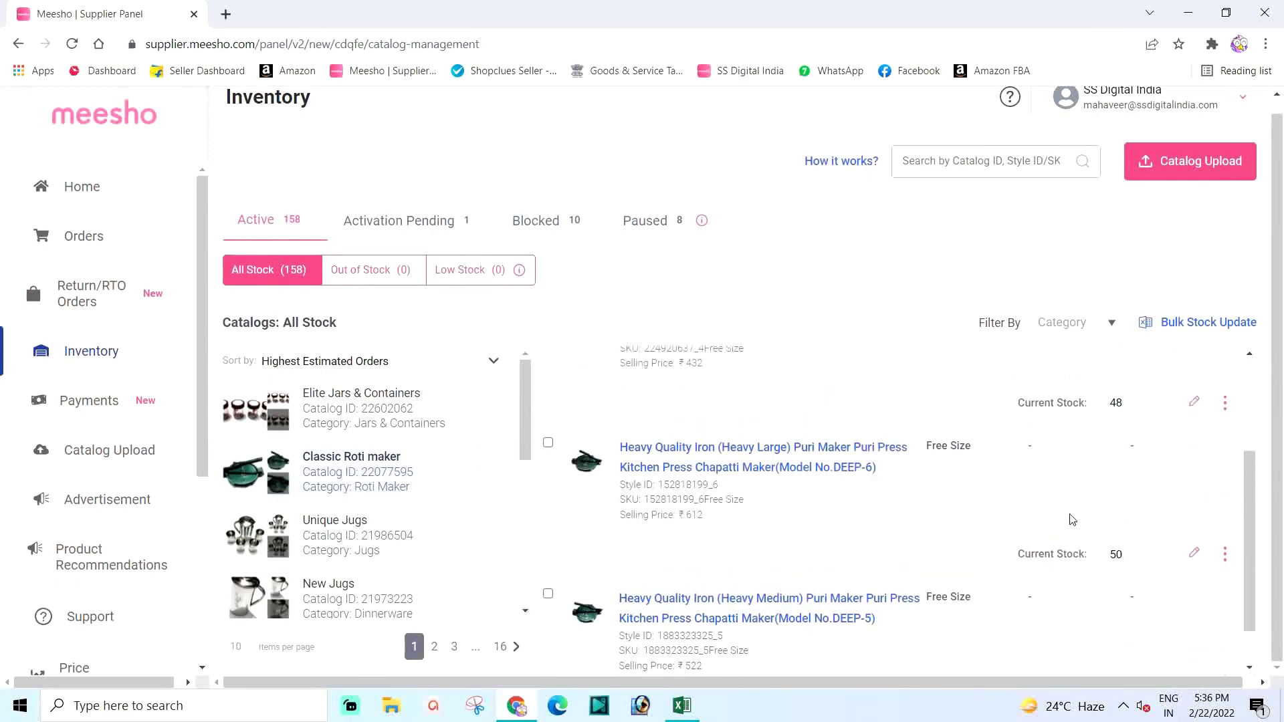
{"action": "left_click", "coordinate": [362, 403]}
{"action": "left_click", "coordinate": [681, 706]}
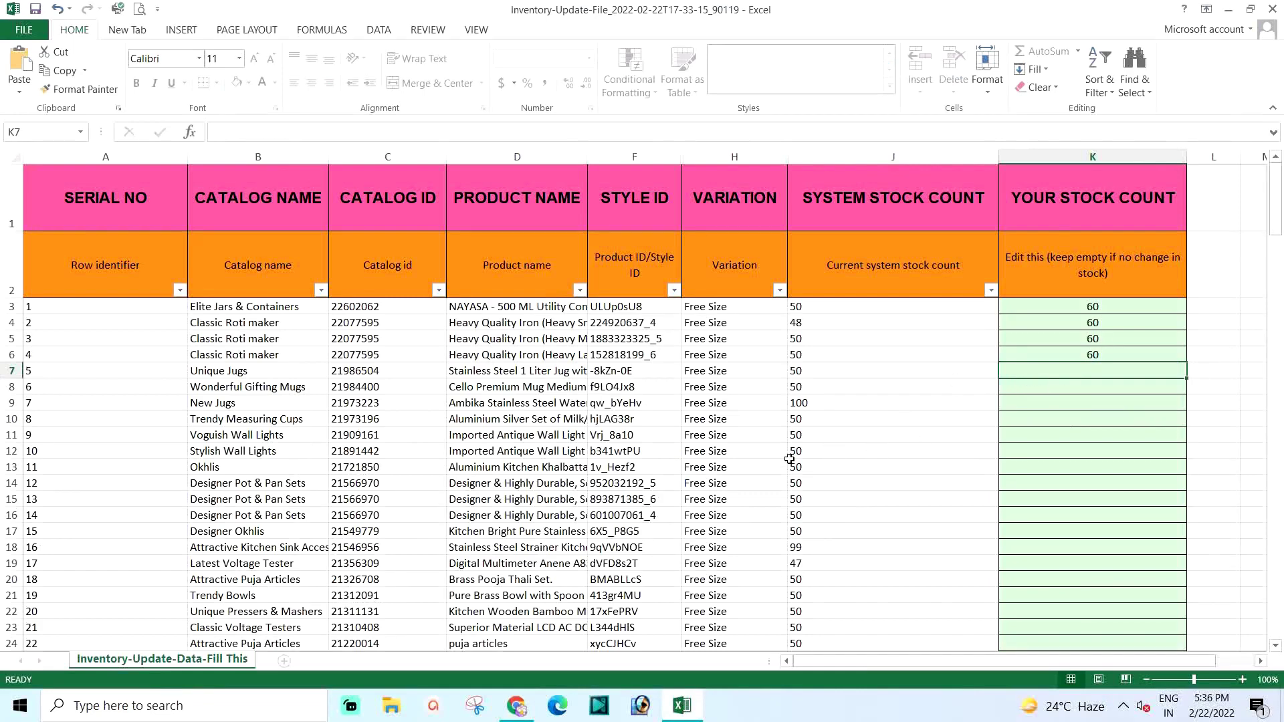
Step: Look through all product rows of the stock sheet down to the last one and return to the header rows
{"action": "scroll", "coordinate": [790, 462], "scroll_direction": "down", "scroll_amount": 6}
{"action": "scroll", "coordinate": [790, 463], "scroll_direction": "down", "scroll_amount": 2}
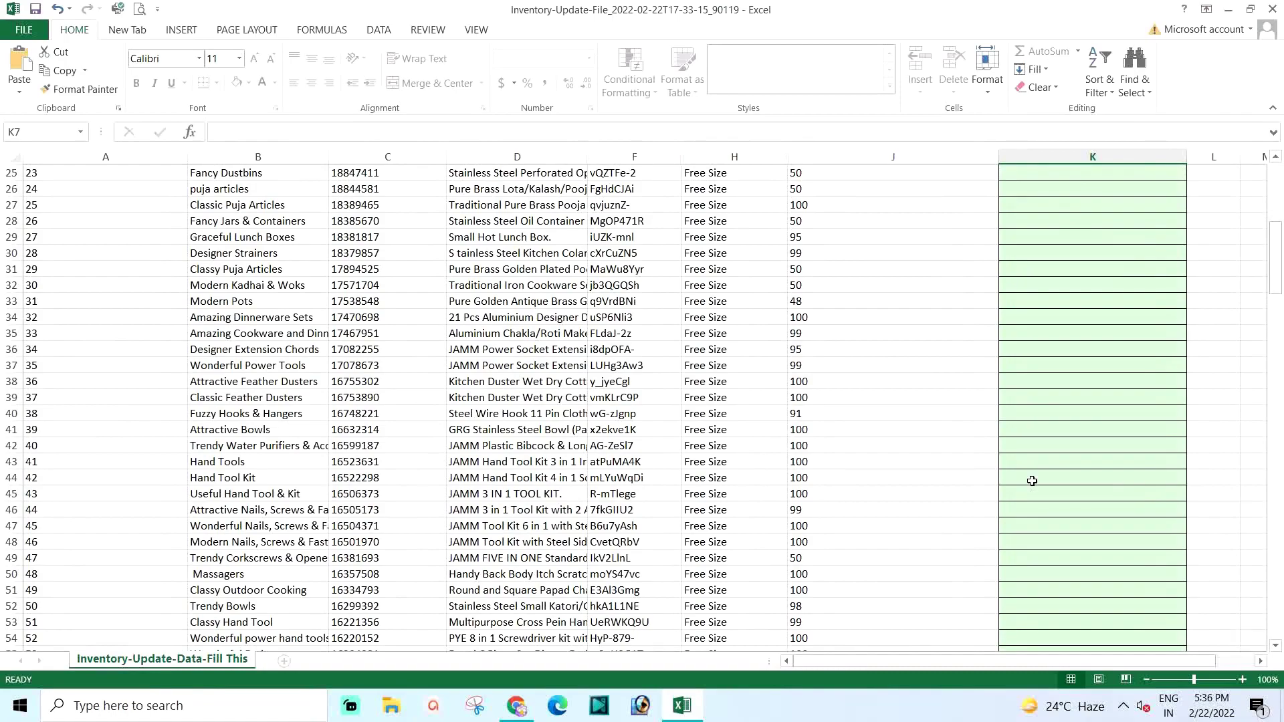
{"action": "scroll", "coordinate": [1032, 480], "scroll_direction": "down", "scroll_amount": 7}
{"action": "scroll", "coordinate": [1045, 475], "scroll_direction": "down", "scroll_amount": 16}
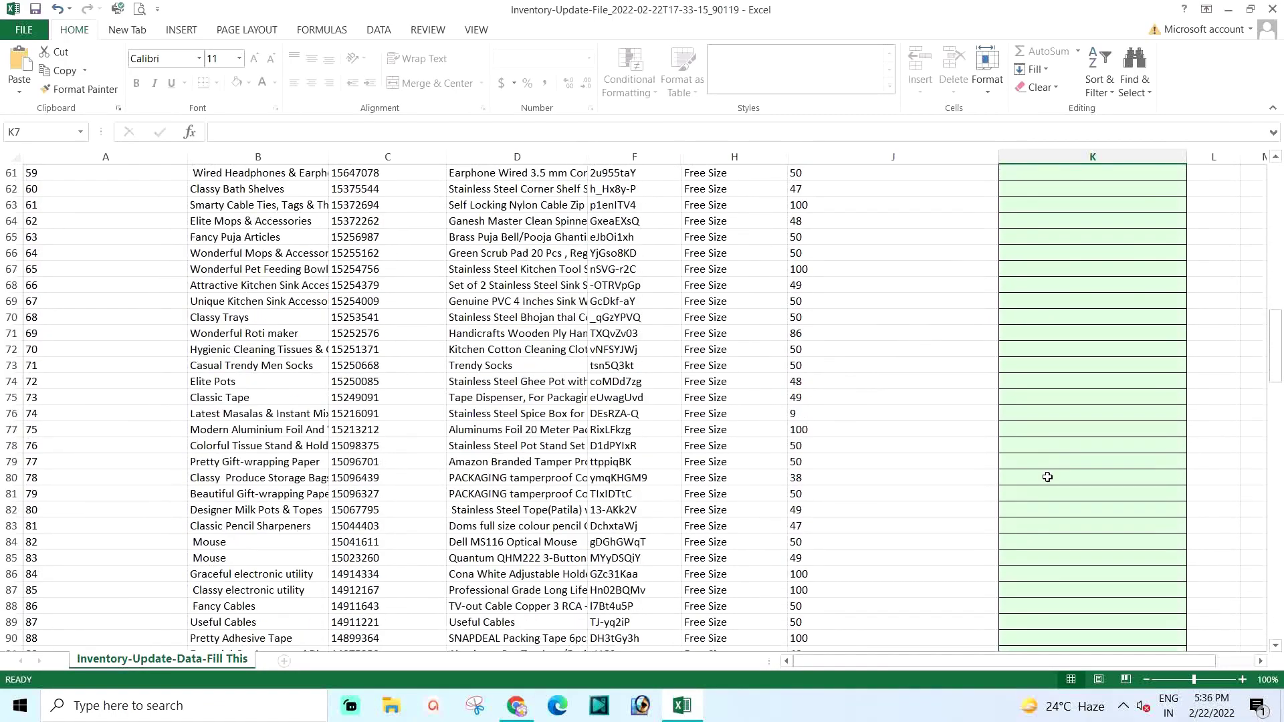
{"action": "scroll", "coordinate": [1047, 463], "scroll_direction": "down", "scroll_amount": 20}
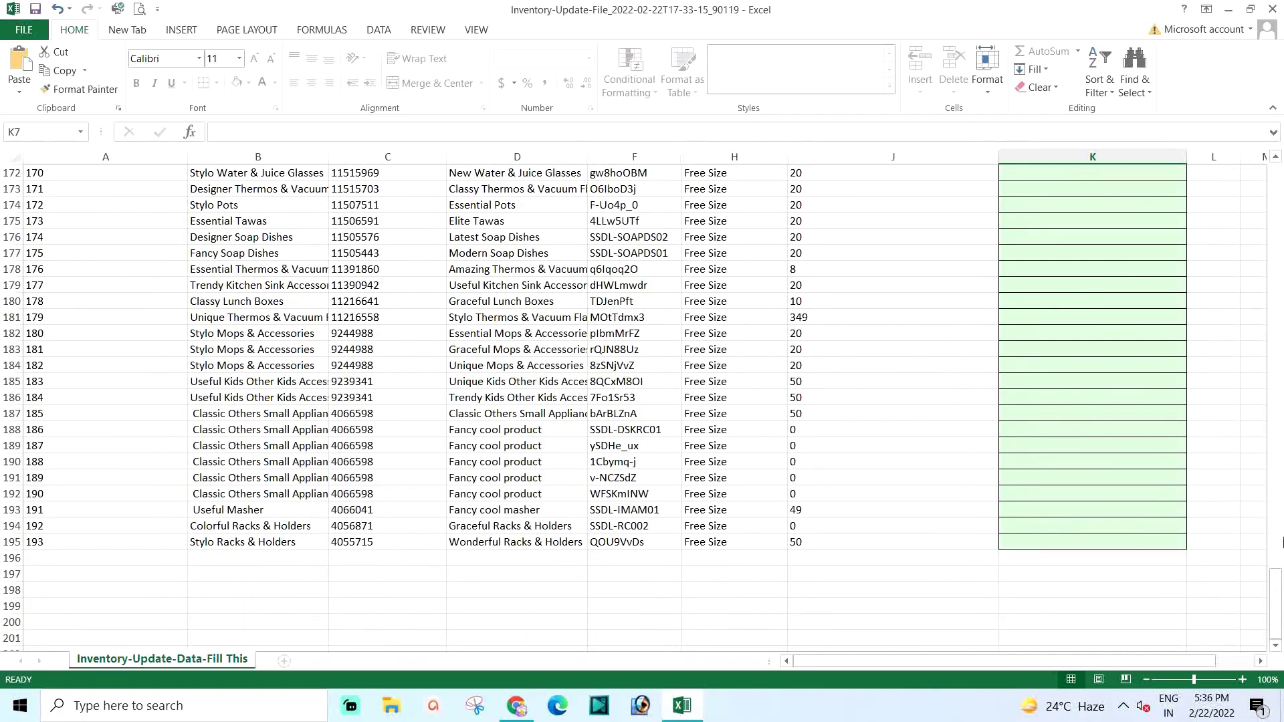
{"action": "left_click_drag", "start_coordinate": [1276, 598], "coordinate": [1256, 167]}
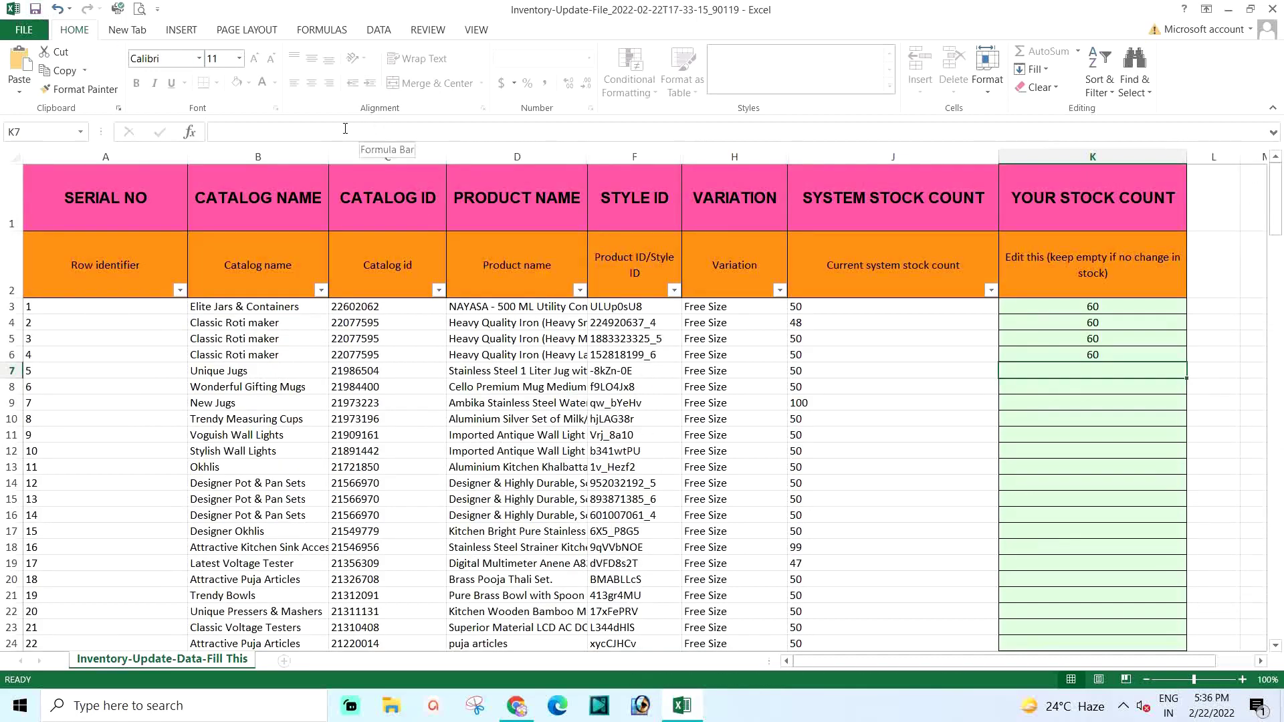
Step: Close the workbook and upload Inventory-Update-File_2022-02-22T17-33-15_90119 from the Downloads folder as the Meesho bulk stock update
{"action": "left_click", "coordinate": [1272, 9]}
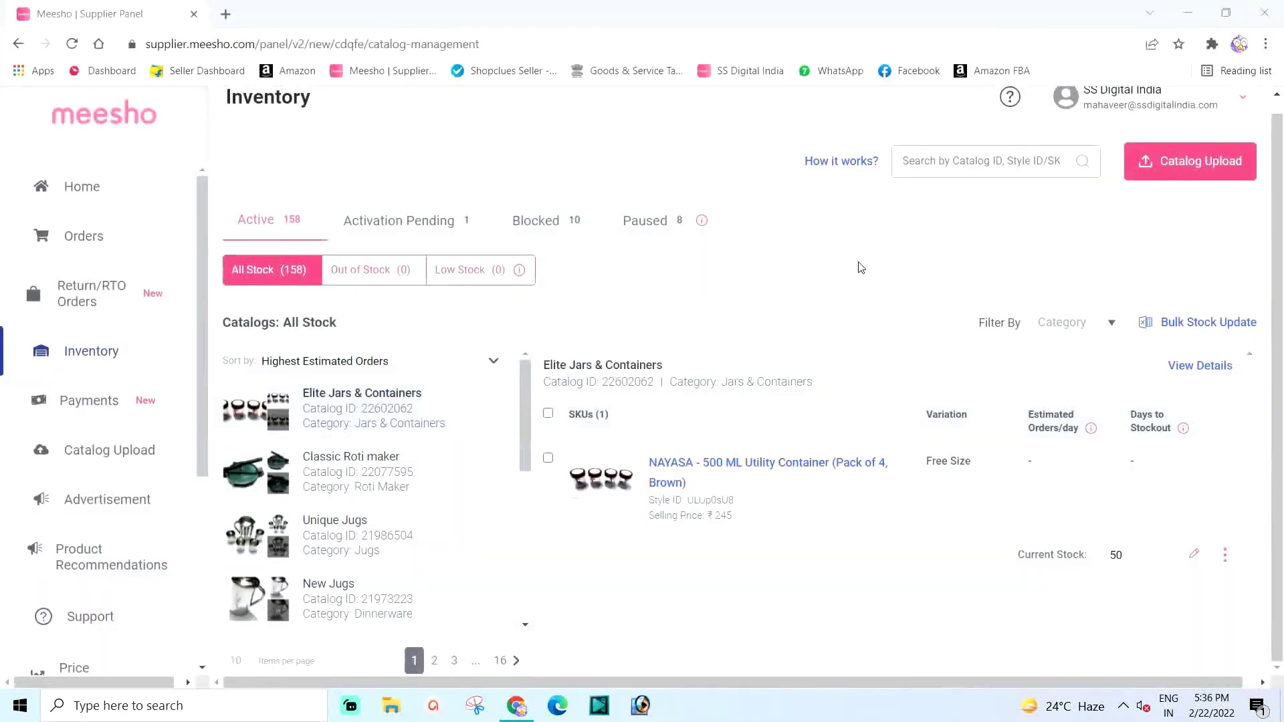
{"action": "left_click", "coordinate": [1203, 330]}
{"action": "left_click", "coordinate": [1203, 330]}
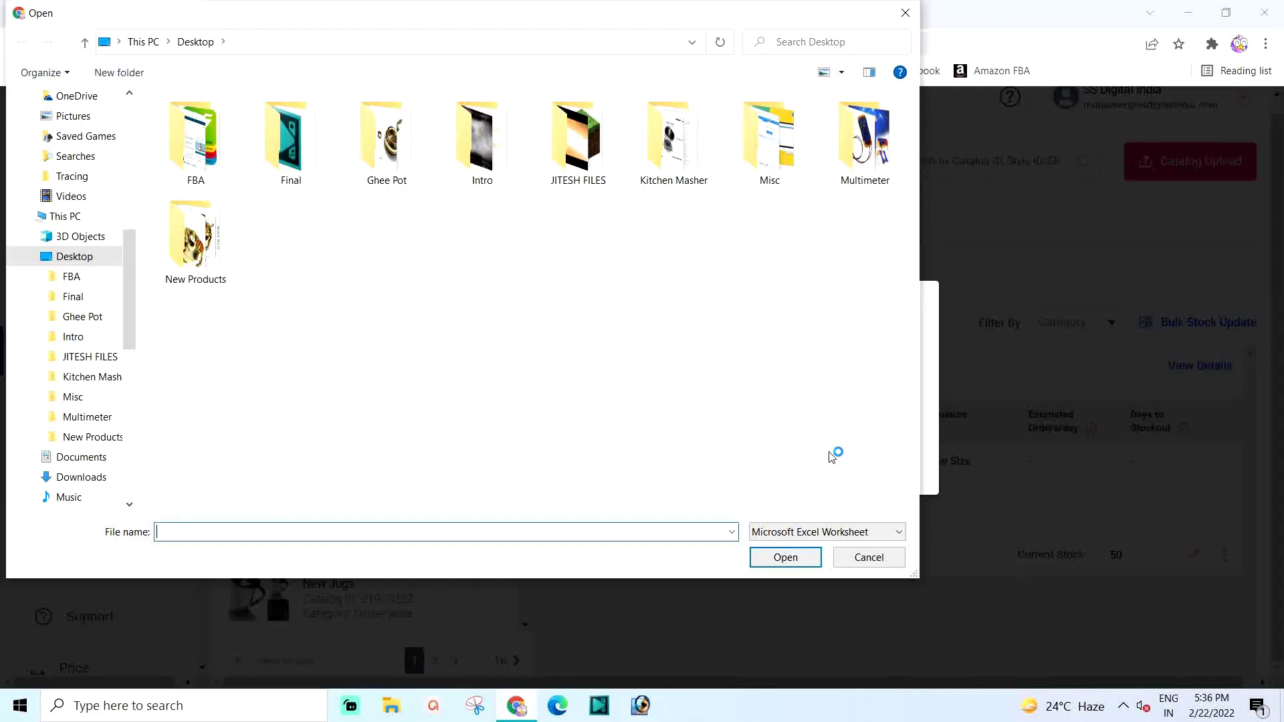
{"action": "left_click_drag", "start_coordinate": [132, 284], "coordinate": [131, 327]}
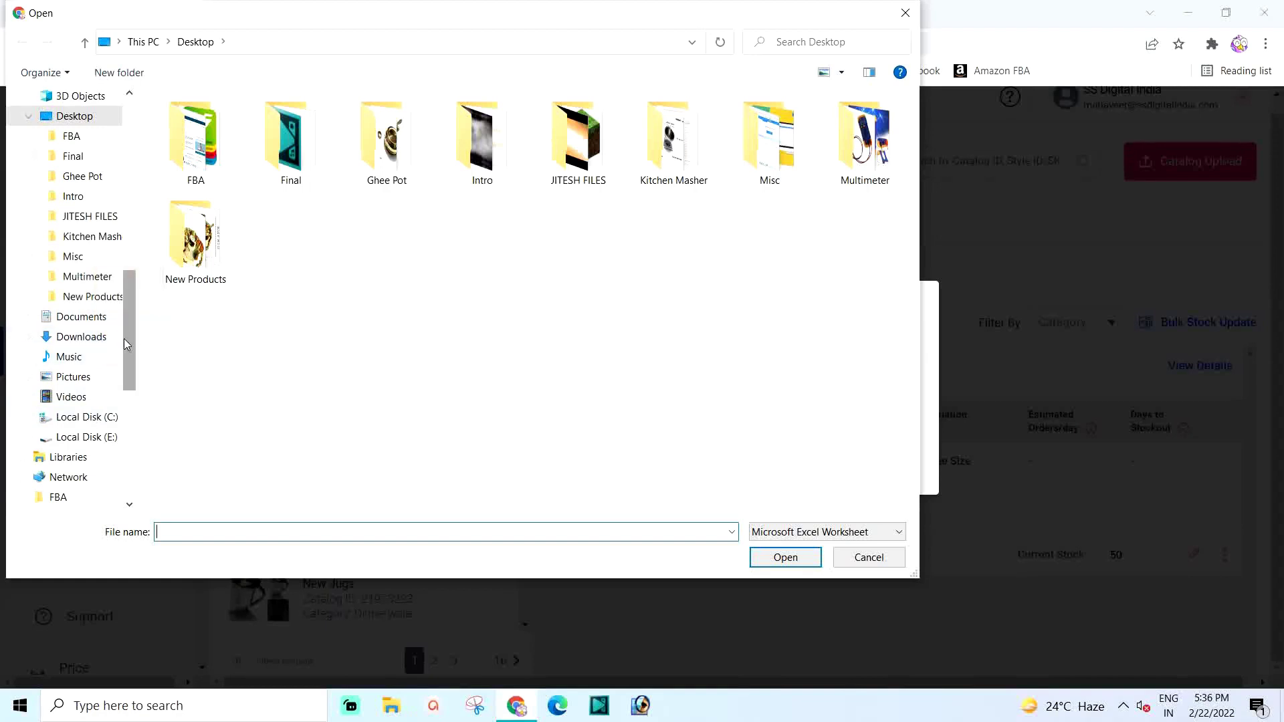
{"action": "left_click", "coordinate": [71, 338]}
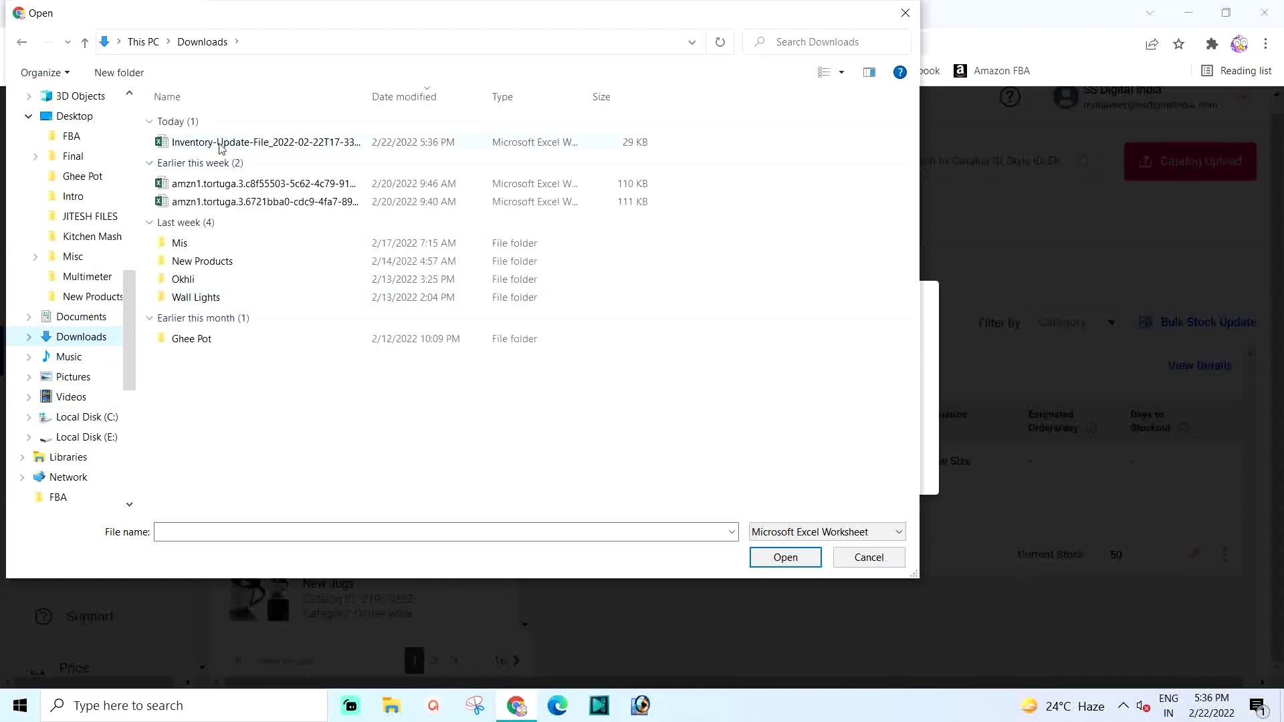
{"action": "left_click", "coordinate": [221, 149]}
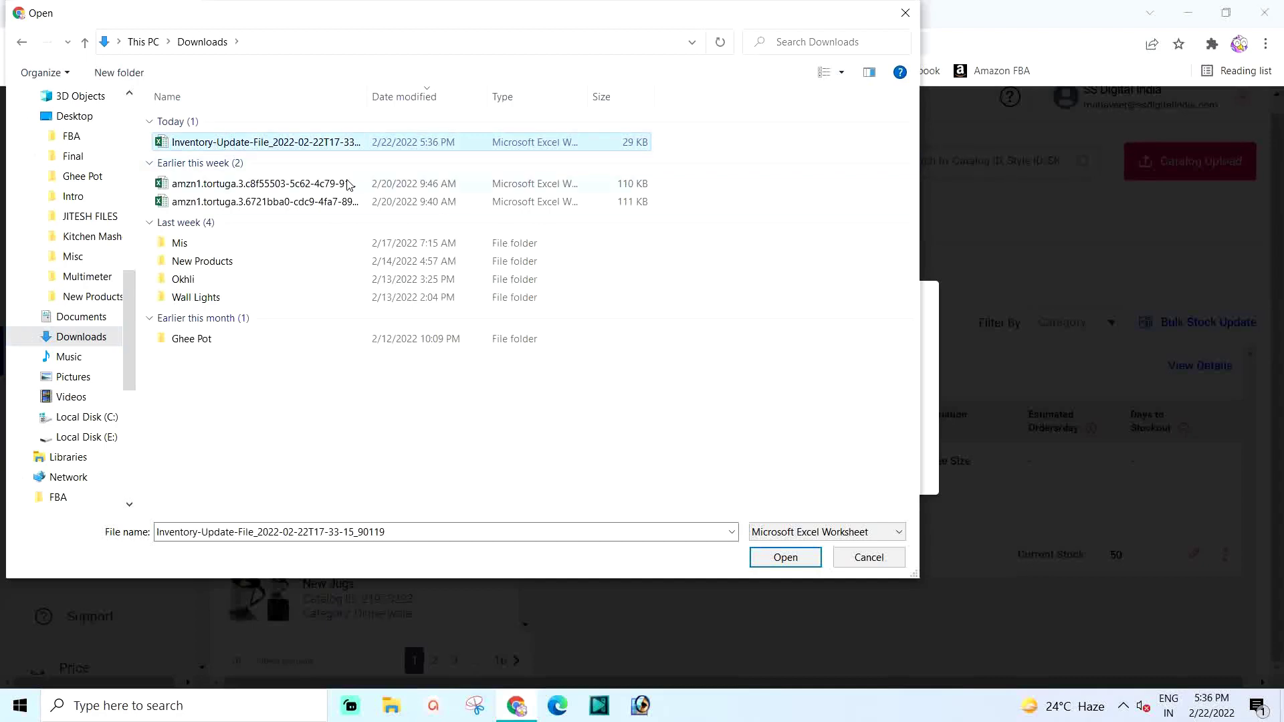
{"action": "left_click", "coordinate": [774, 559]}
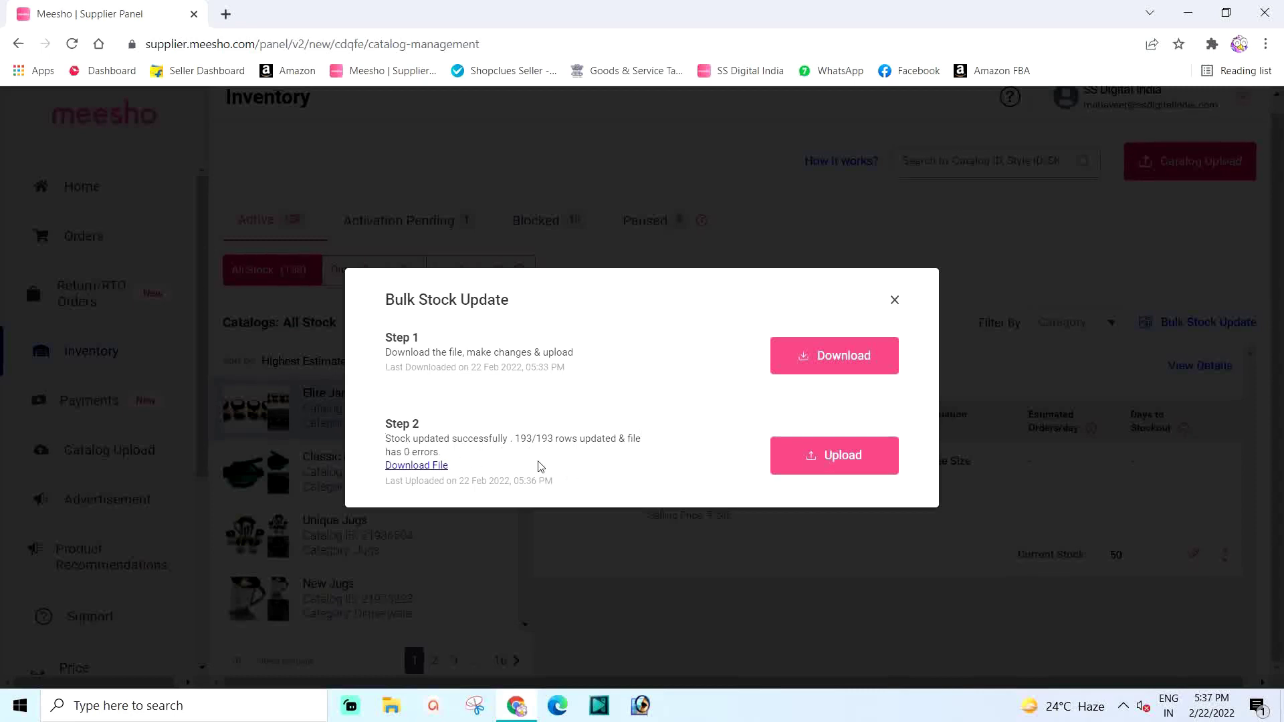
Step: Read the upload status, download the processed stock file, inspect it in Excel with editing enabled, and close it
{"action": "left_click_drag", "start_coordinate": [510, 438], "coordinate": [641, 430]}
{"action": "left_click_drag", "start_coordinate": [508, 439], "coordinate": [416, 452]}
{"action": "left_click", "coordinate": [416, 454]}
{"action": "left_click", "coordinate": [421, 447]}
{"action": "left_click", "coordinate": [413, 467]}
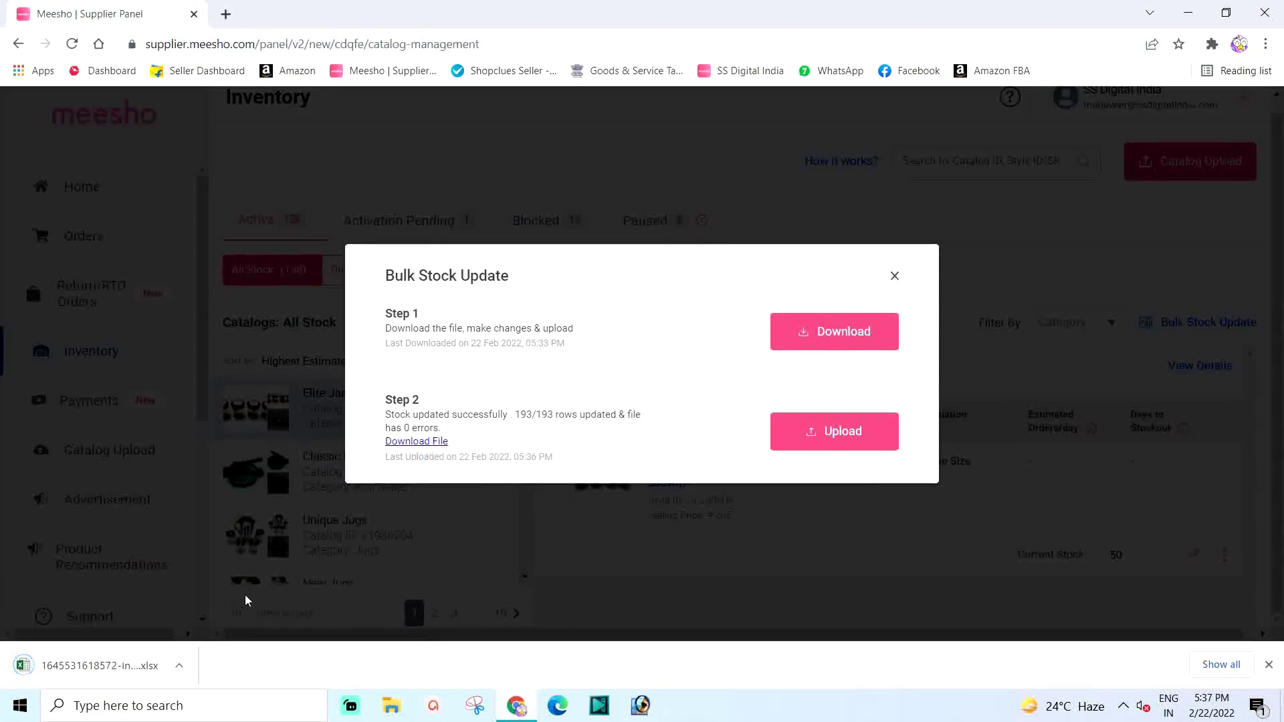
{"action": "left_click", "coordinate": [79, 665]}
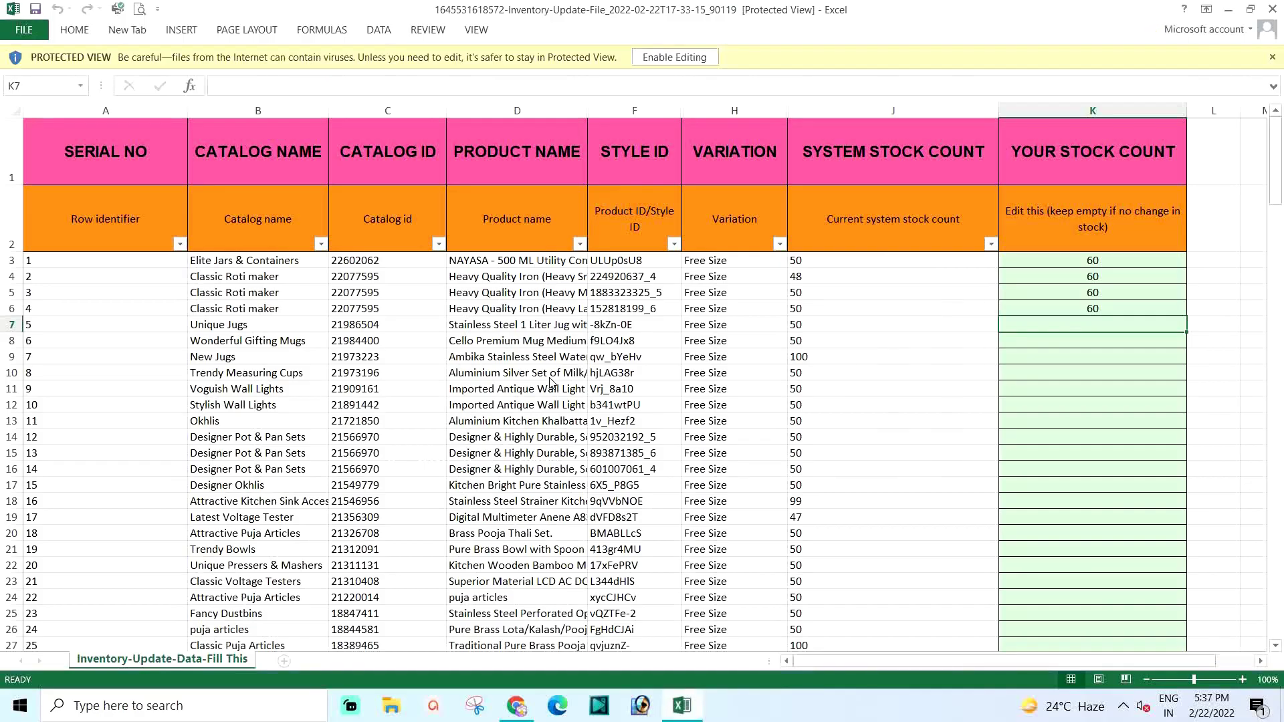
{"action": "left_click", "coordinate": [674, 58]}
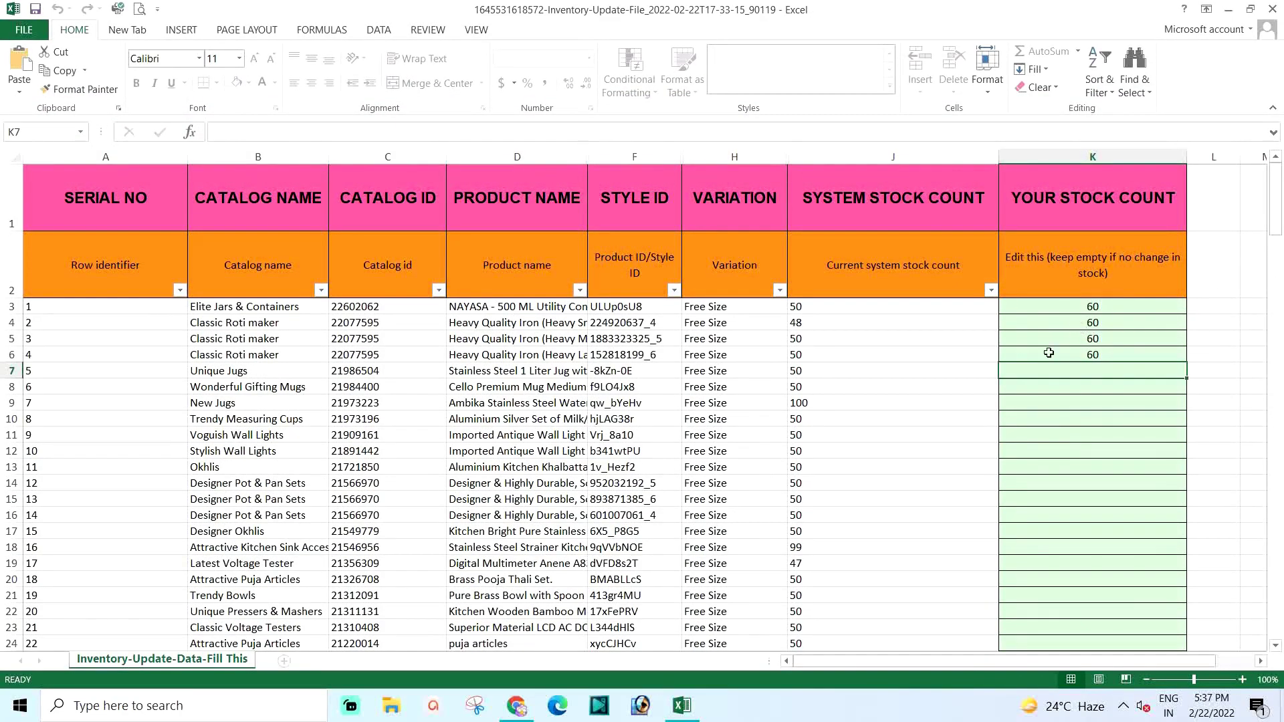
{"action": "left_click", "coordinate": [1274, 9]}
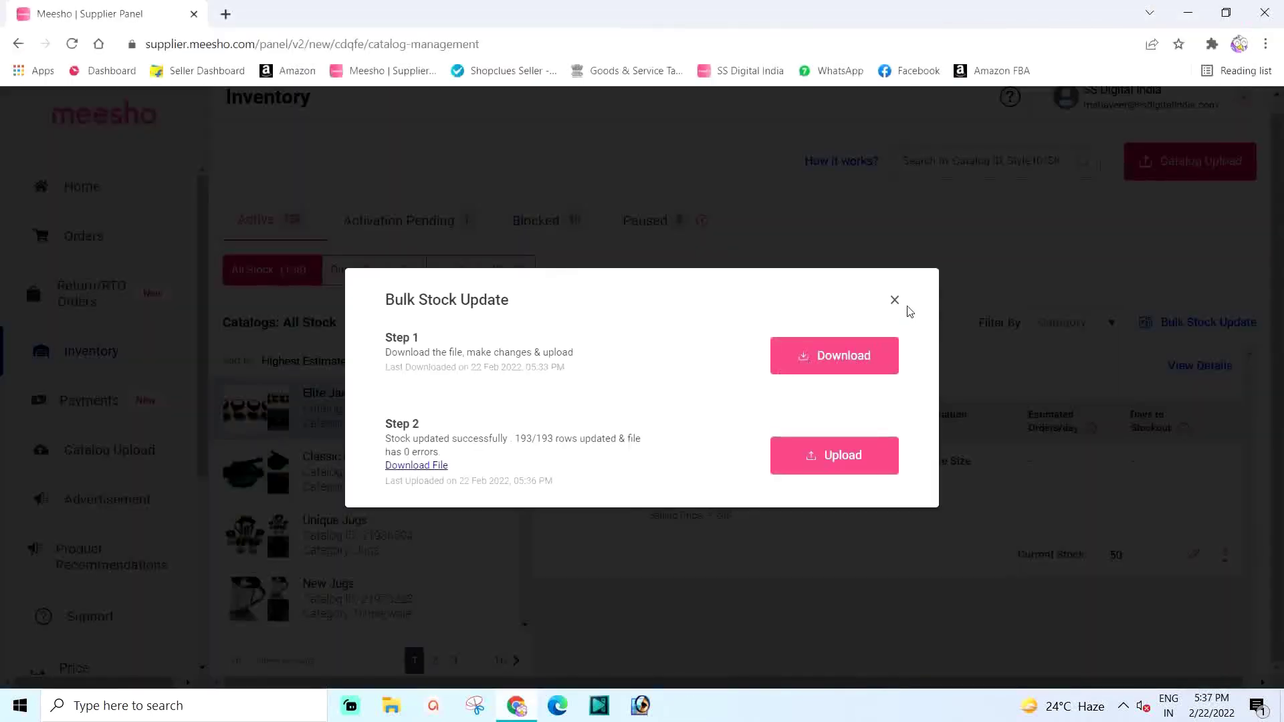
Step: Close the Bulk Stock Update dialog, reload the Inventory page and dismiss the ads announcement to check the NAYASA container's current stock
{"action": "left_click", "coordinate": [894, 301]}
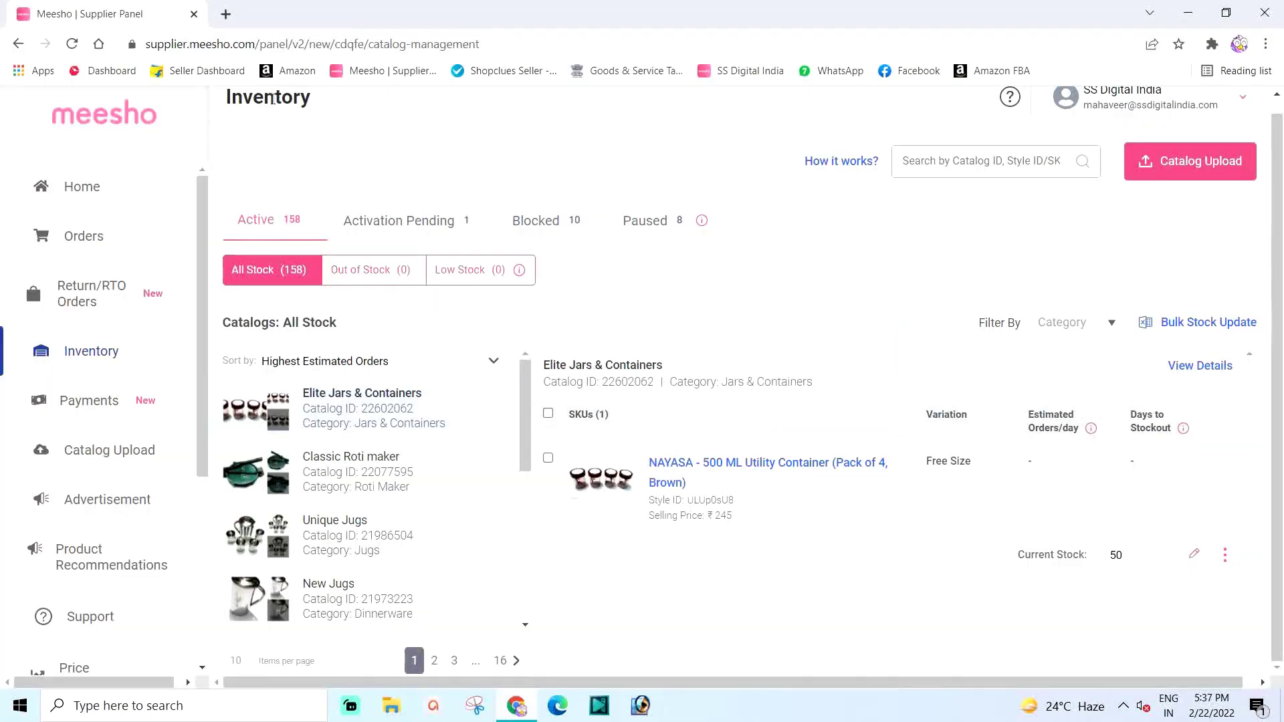
{"action": "left_click", "coordinate": [71, 43]}
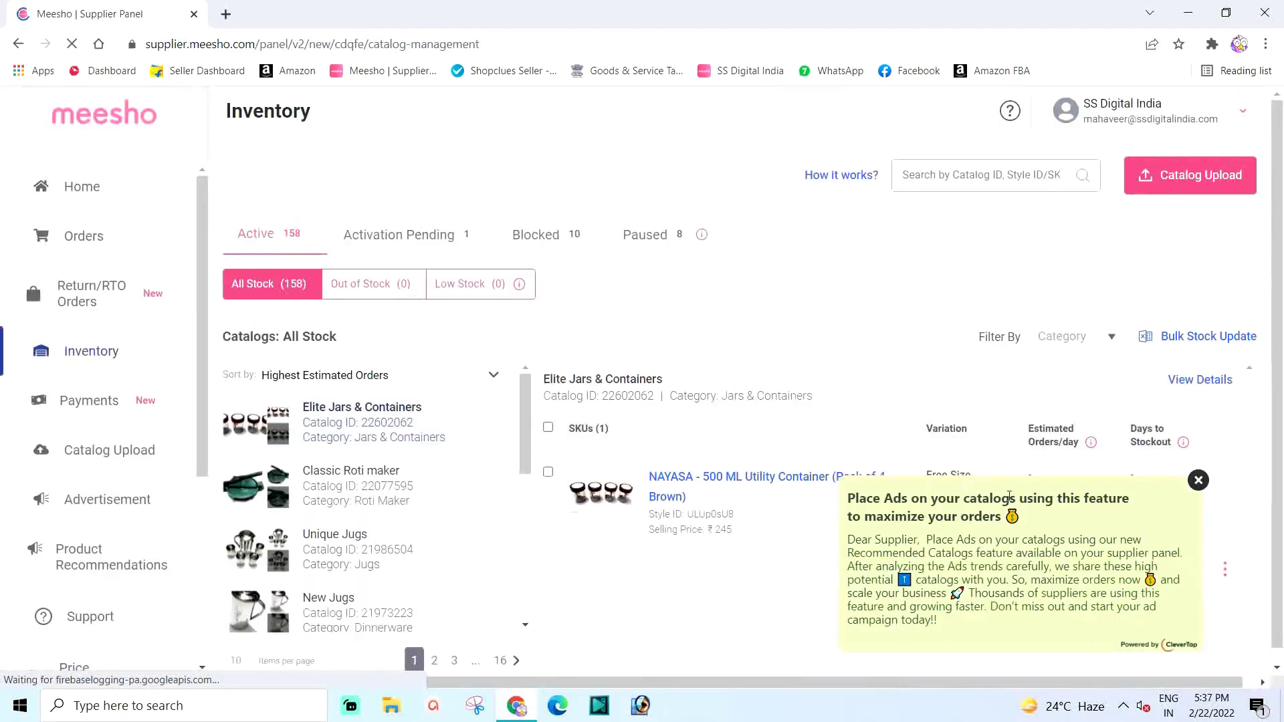
{"action": "left_click", "coordinate": [1197, 480]}
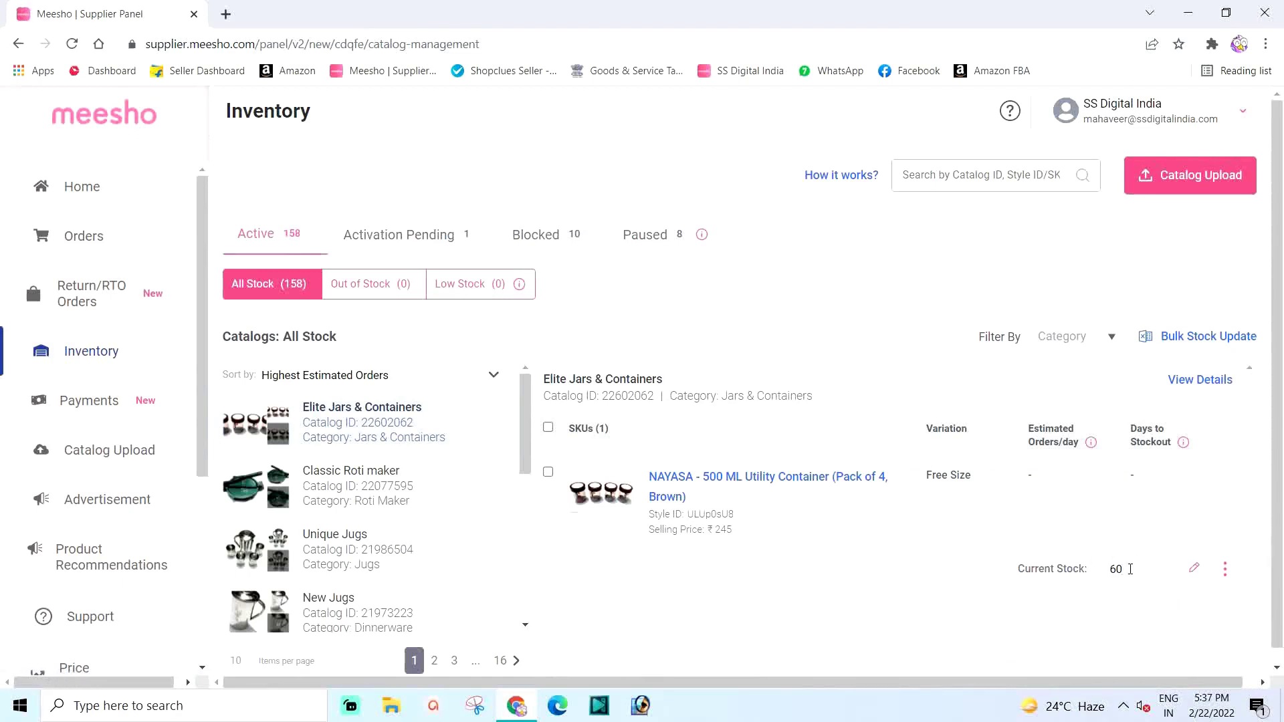
Step: Open the Classic Roti maker catalog and check the current stock of each of its products
{"action": "left_click", "coordinate": [335, 483]}
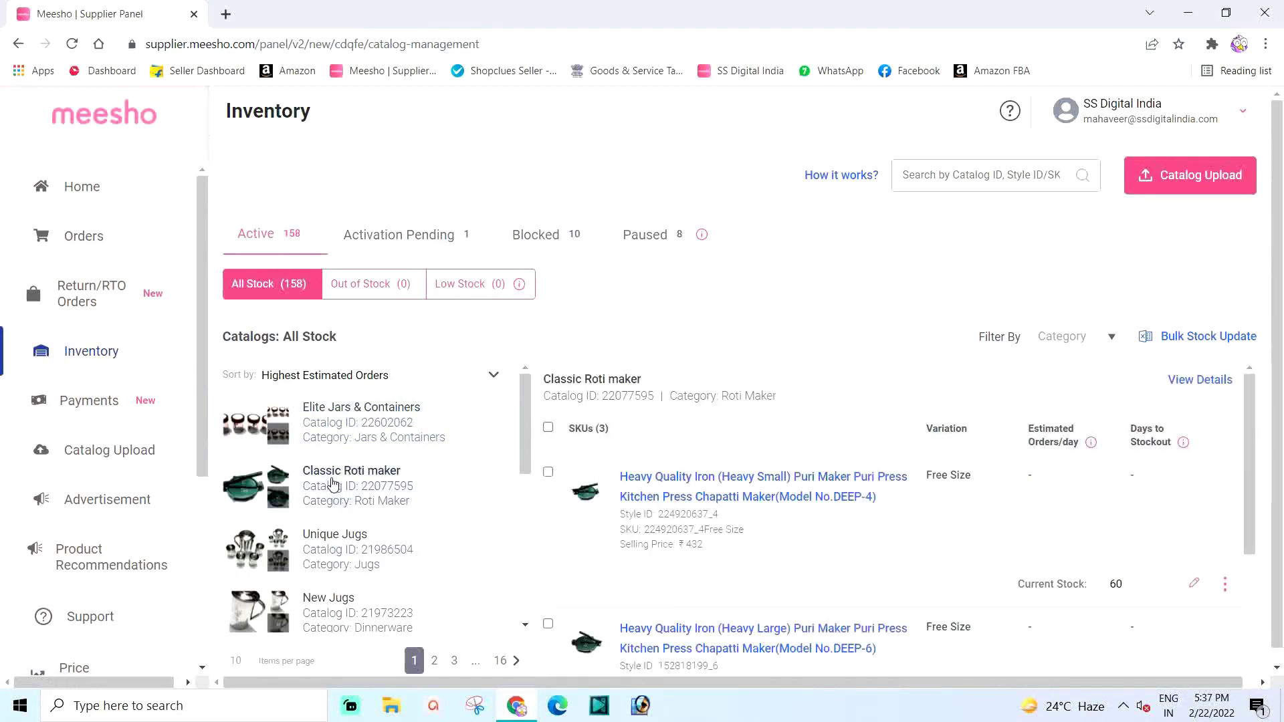
{"action": "scroll", "coordinate": [986, 460], "scroll_direction": "down", "scroll_amount": 4}
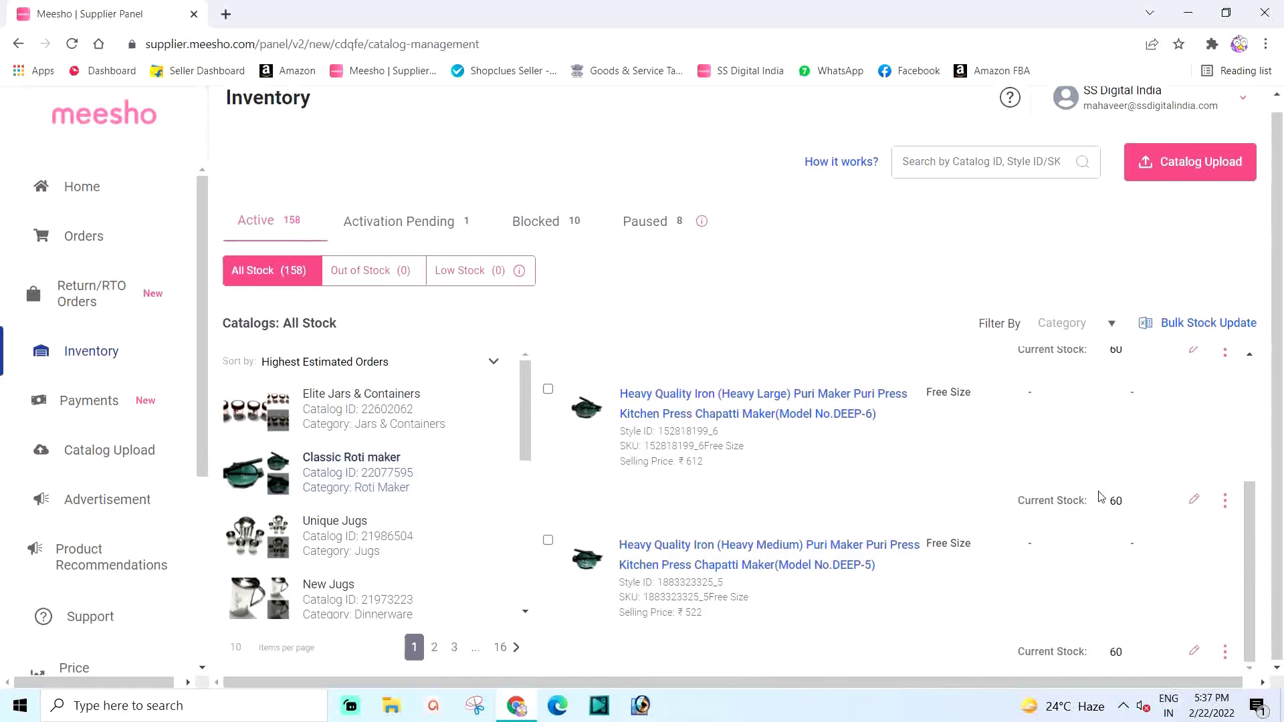
{"action": "scroll", "coordinate": [1118, 528], "scroll_direction": "up", "scroll_amount": 4}
{"action": "scroll", "coordinate": [1123, 519], "scroll_direction": "down", "scroll_amount": 4}
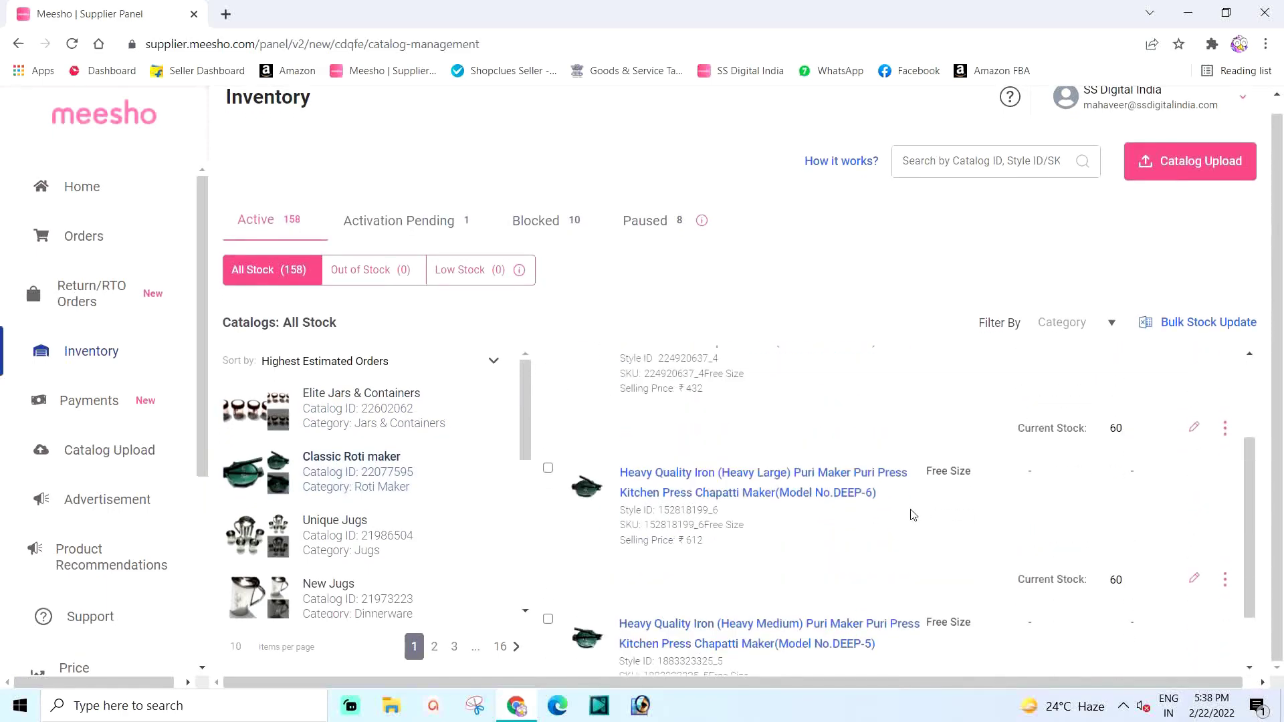
{"action": "scroll", "coordinate": [916, 514], "scroll_direction": "up", "scroll_amount": 1}
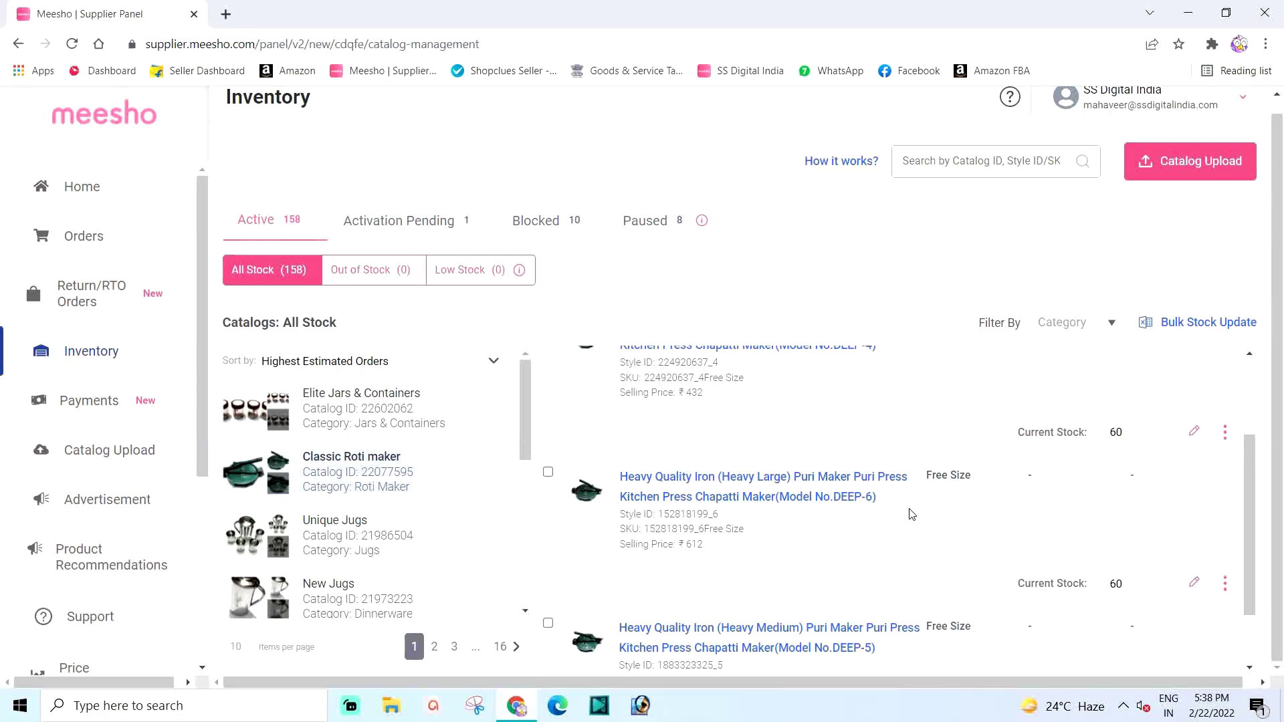
{"action": "scroll", "coordinate": [933, 505], "scroll_direction": "up", "scroll_amount": 2}
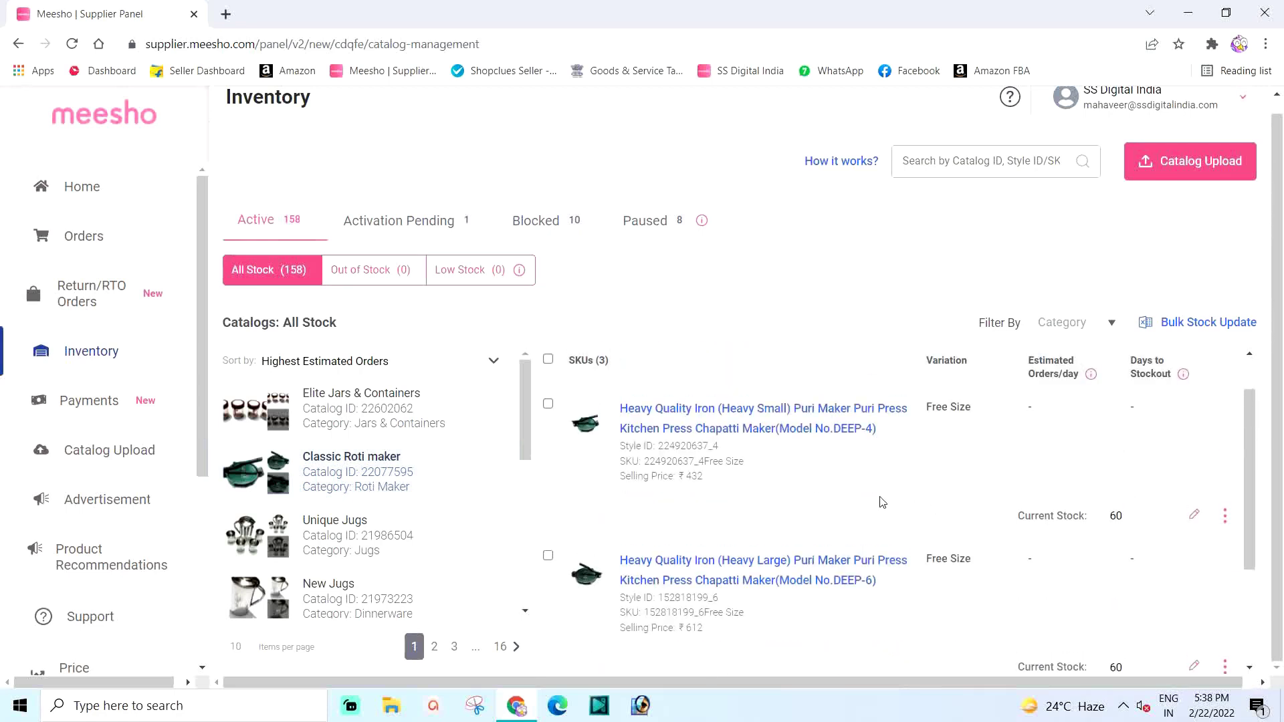